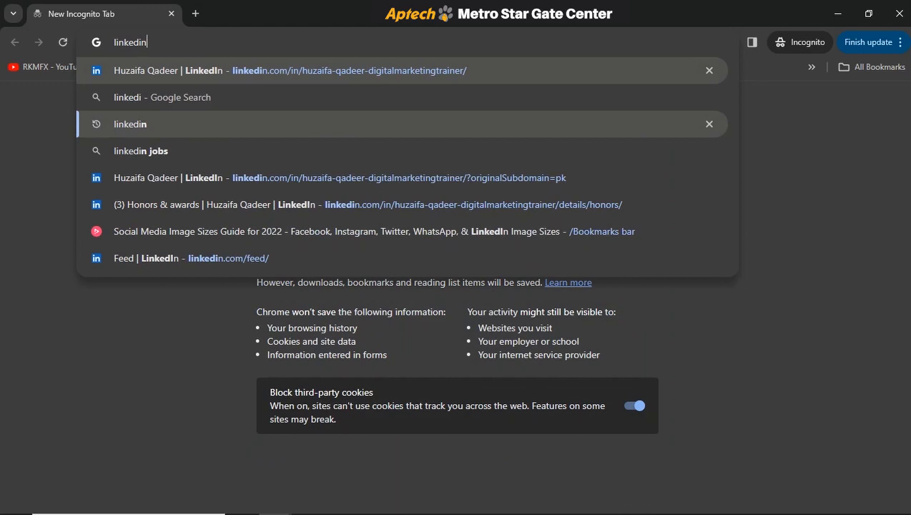
# Step: Search the web for "linkedin", load the result's Login page in a separate tab and open the LinkedIn Pakistan site
pyautogui.press('Return')
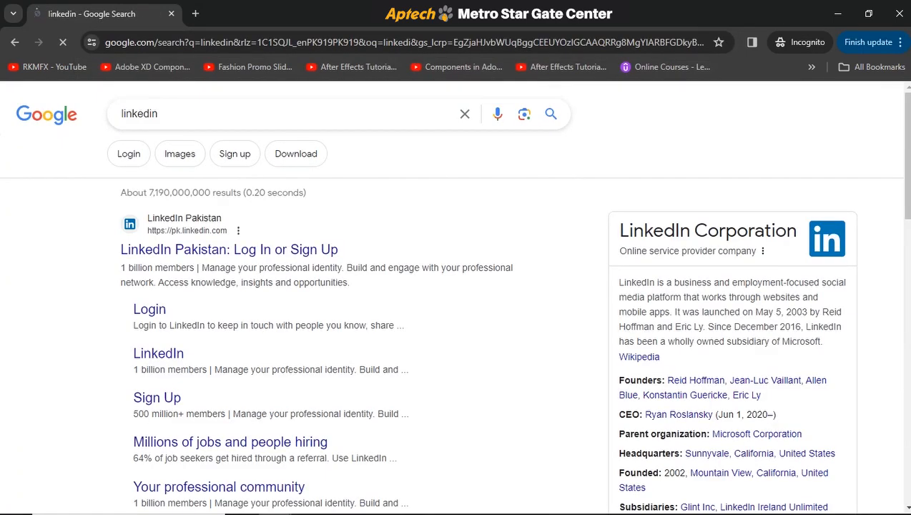
pyautogui.scroll(-2, 456, 286)
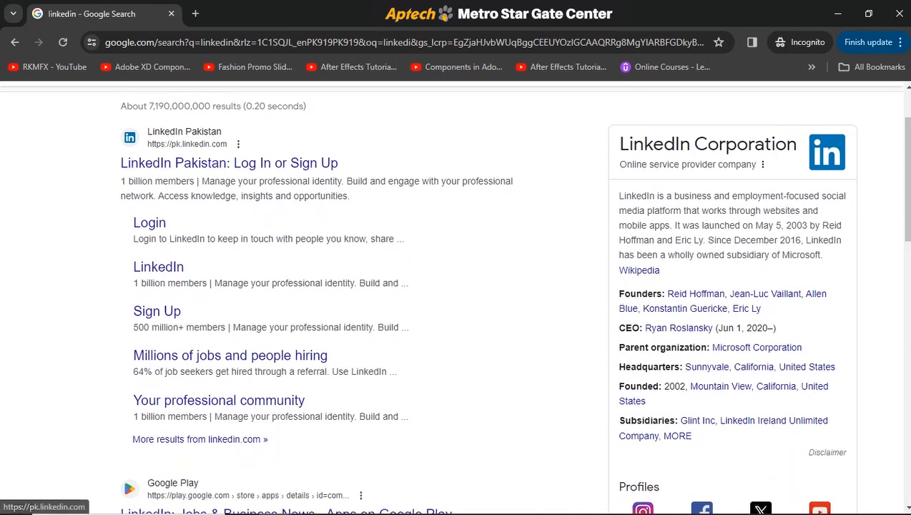
pyautogui.middleClick(149, 223)
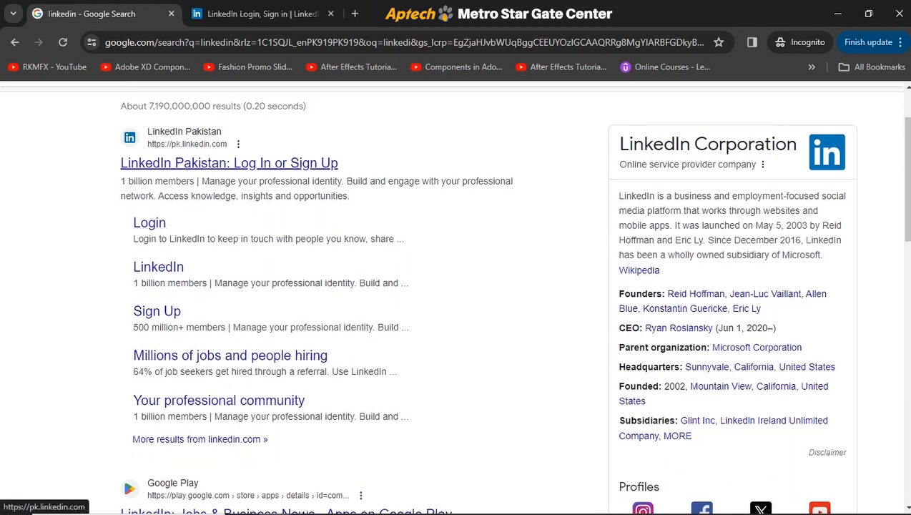
pyautogui.click(229, 163)
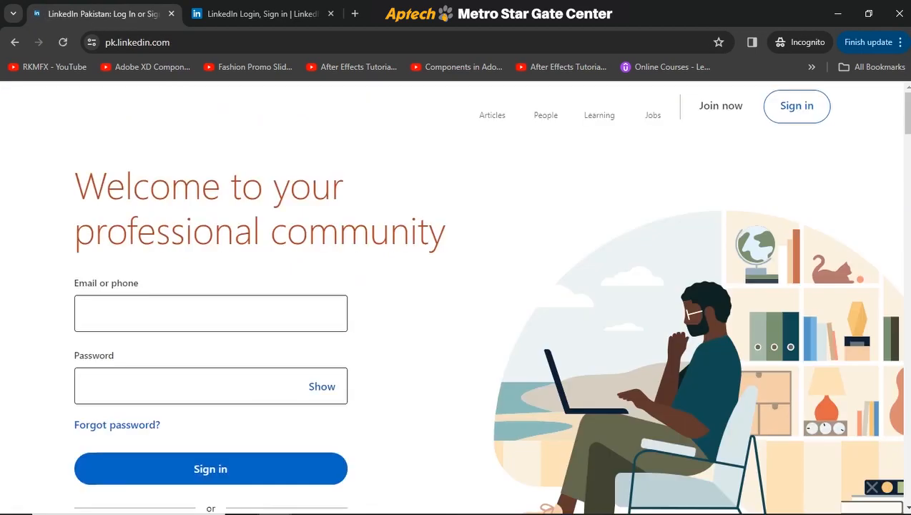
# Step: Go to the sign-up page for new LinkedIn members and continue with a Google account
pyautogui.moveTo(907, 112); pyautogui.dragTo(907, 116)
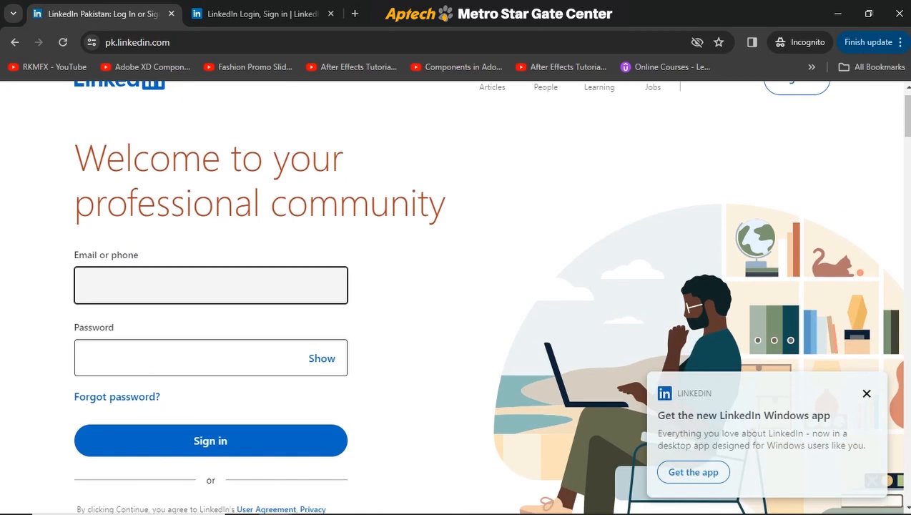
pyautogui.moveTo(907, 116); pyautogui.dragTo(907, 141)
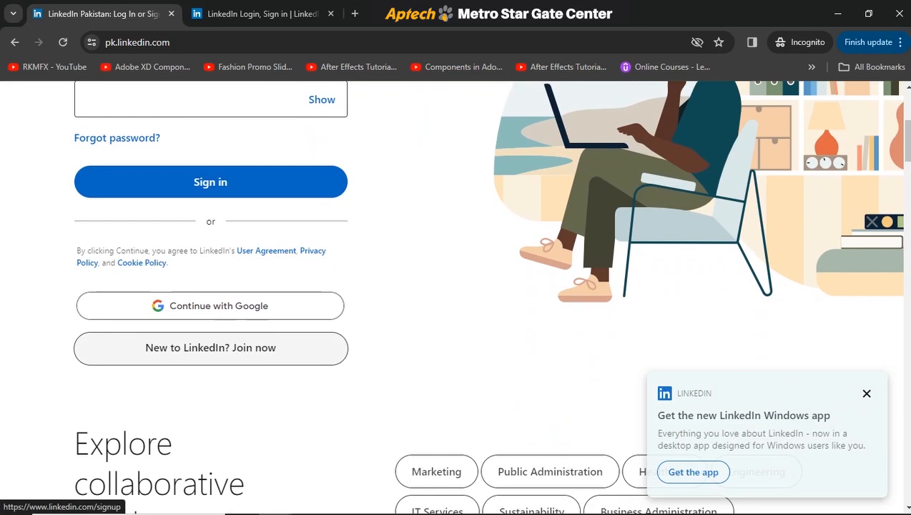
pyautogui.click(210, 347)
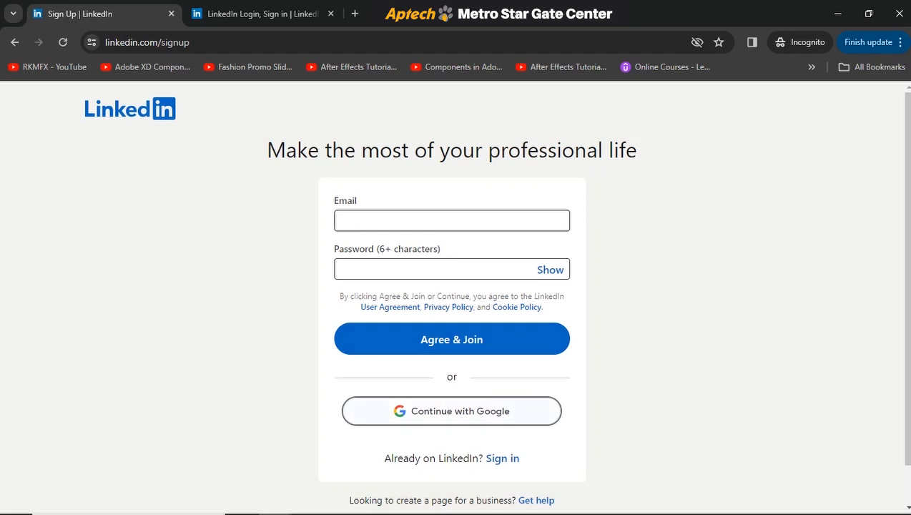
pyautogui.click(451, 411)
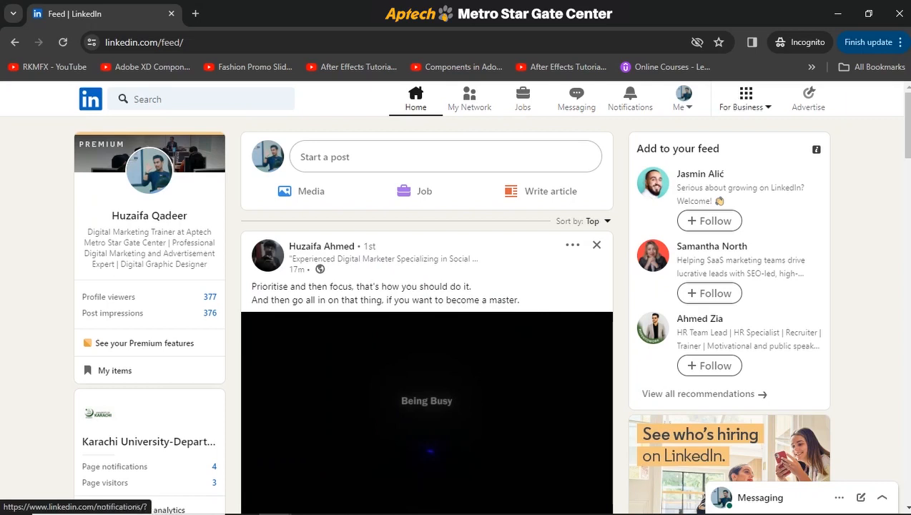
# Step: Look through the home feed and open your own profile page
pyautogui.scroll(-15, 456, 315)
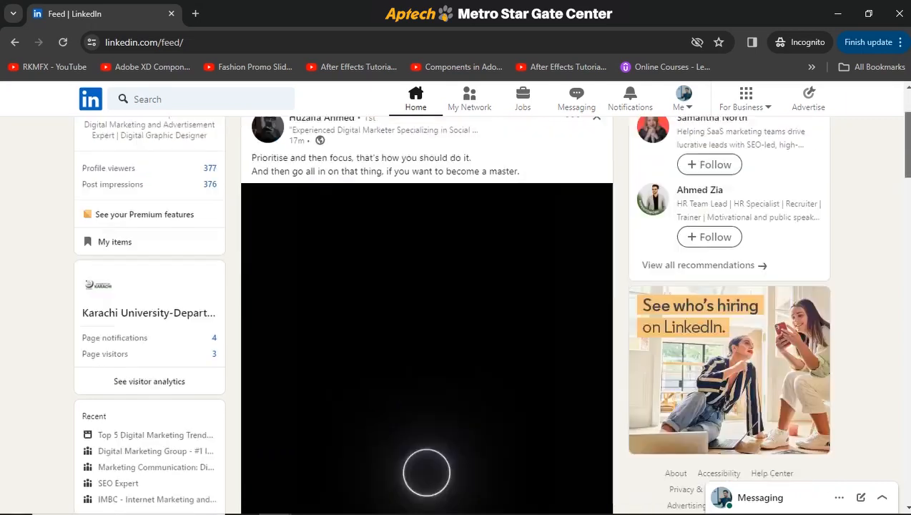
pyautogui.scroll(-20, 427, 315)
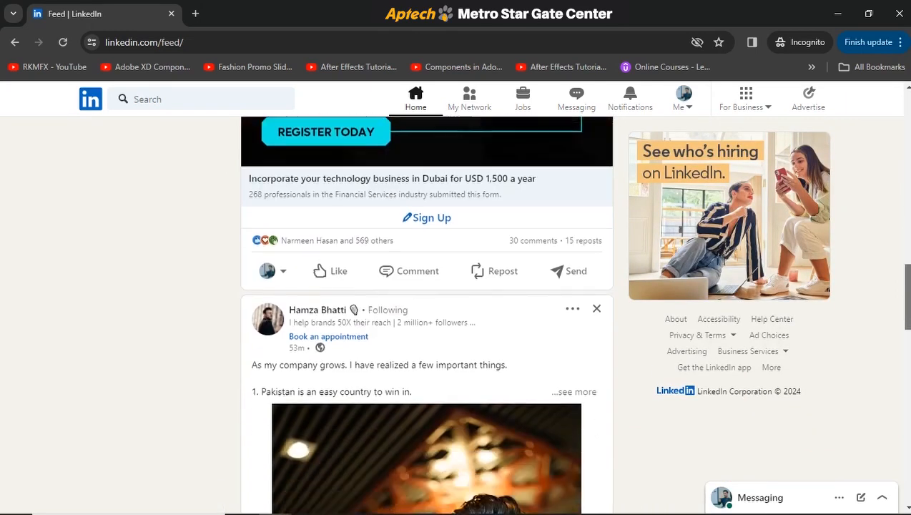
pyautogui.scroll(20, 426, 315)
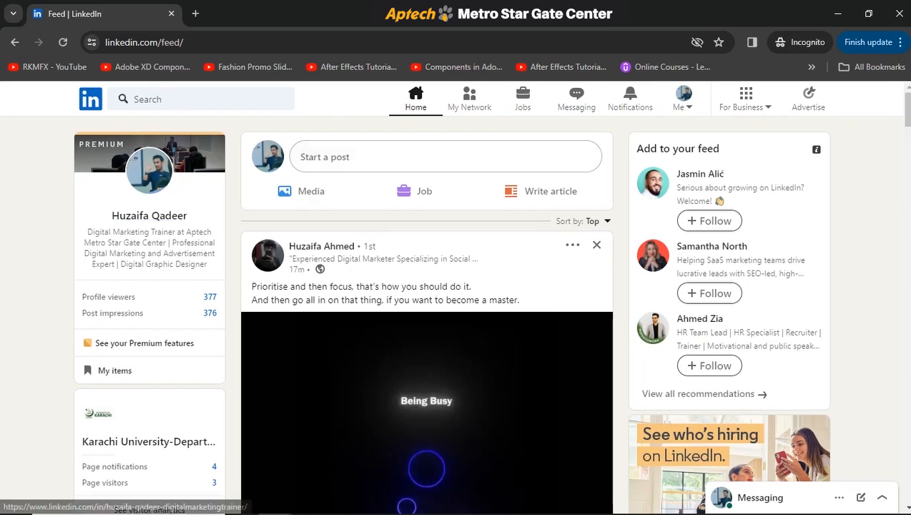
pyautogui.click(683, 100)
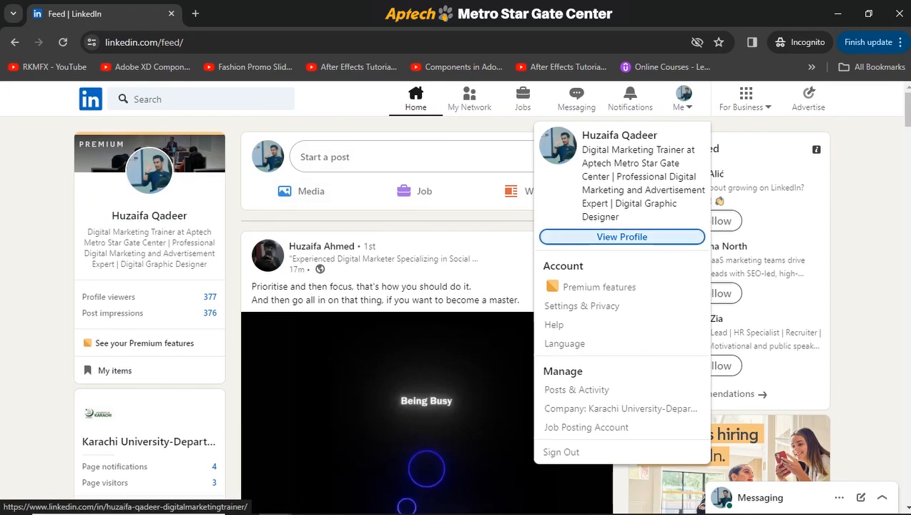
pyautogui.click(621, 237)
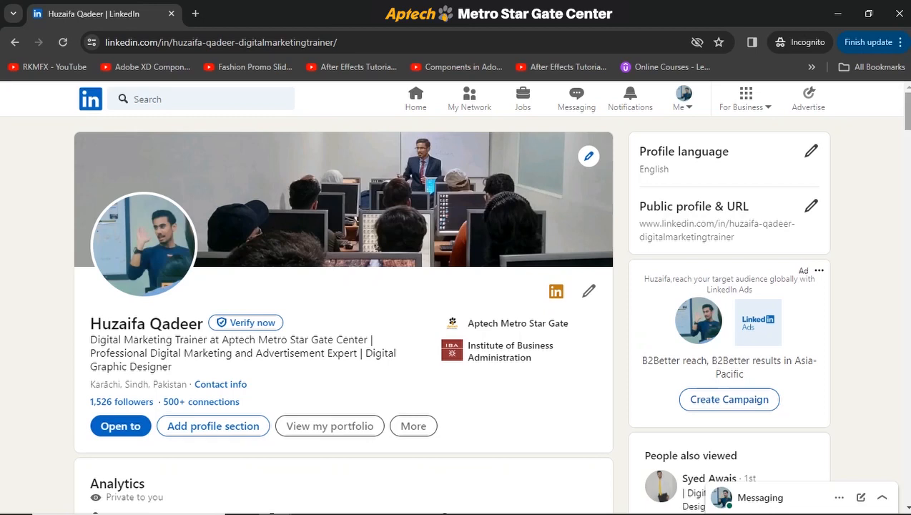
# Step: Look over the profile's introduction, Analytics and Resources sections
pyautogui.scroll(-2, 450, 315)
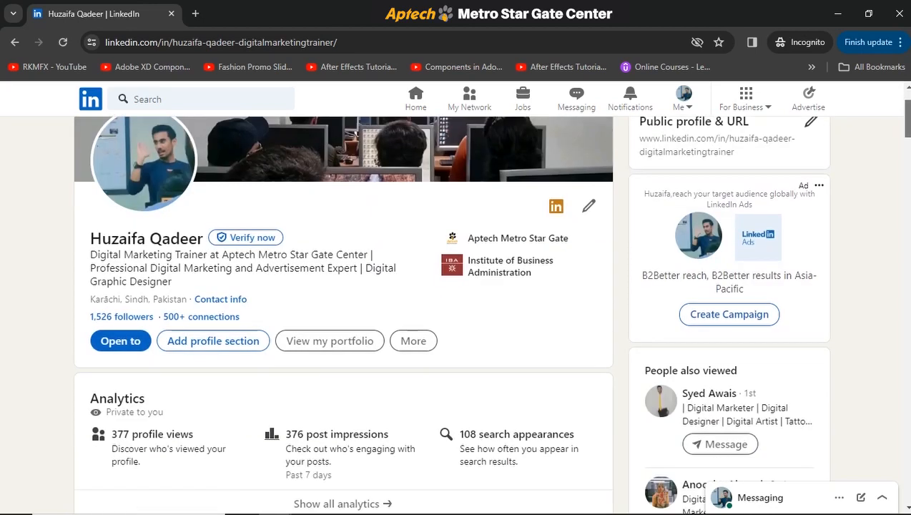
pyautogui.scroll(-3, 450, 315)
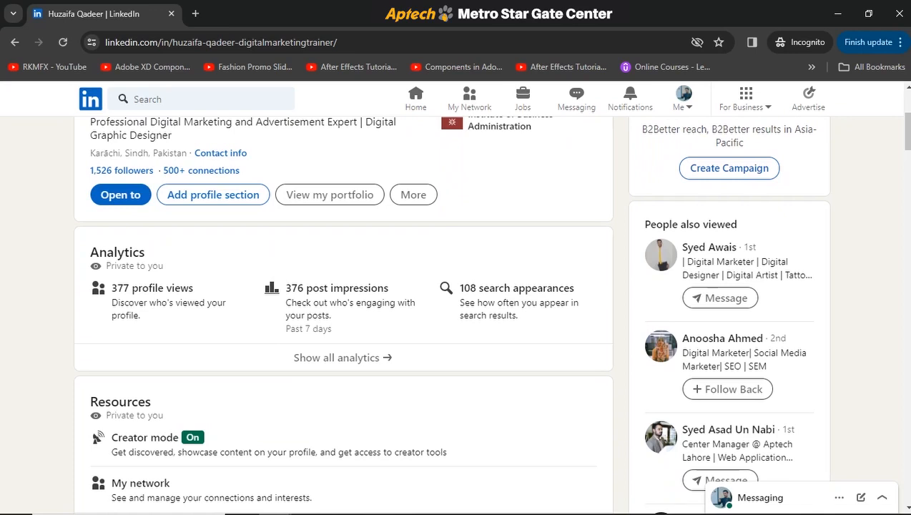
pyautogui.scroll(3, 344, 286)
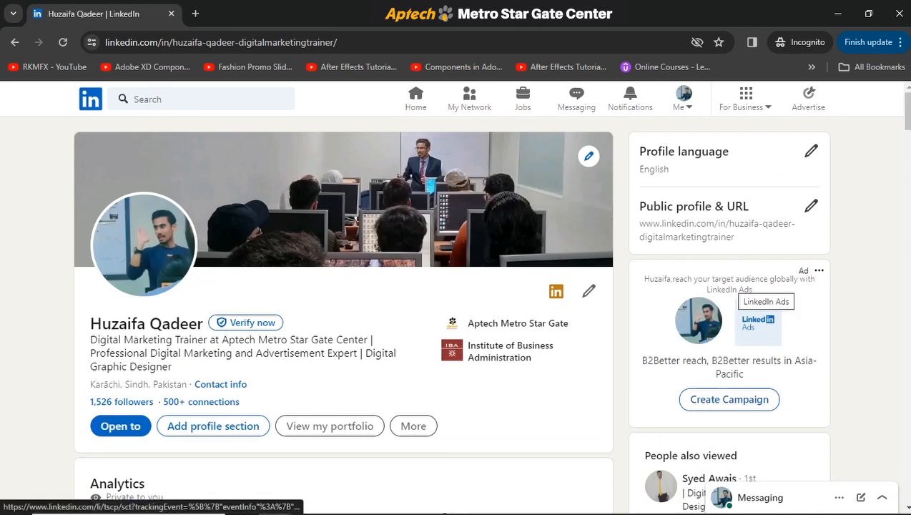
# Step: Open Notepad and write seven numbered tips: attractive Profile Picture, unique and attractive Headline, Education, Position, Skills, Industry and Summery
pyautogui.press('super+r')
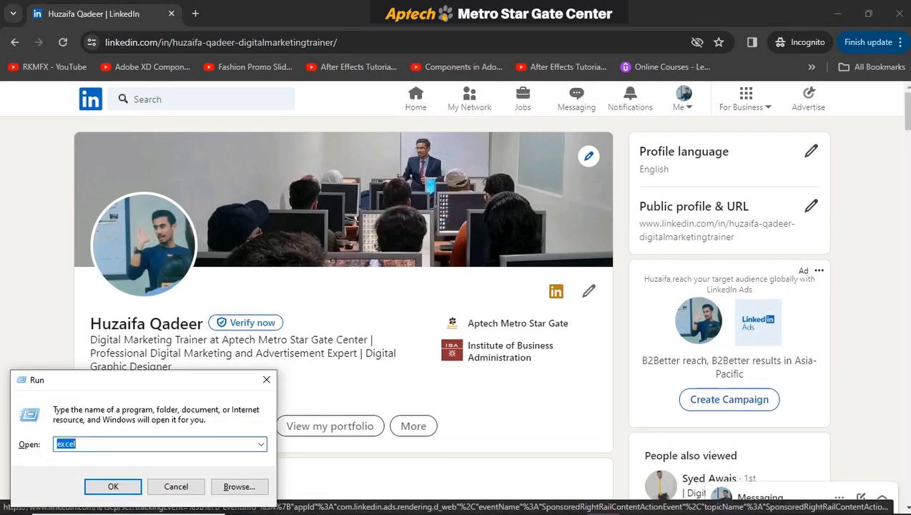
pyautogui.write('notepad')
pyautogui.press('Return')
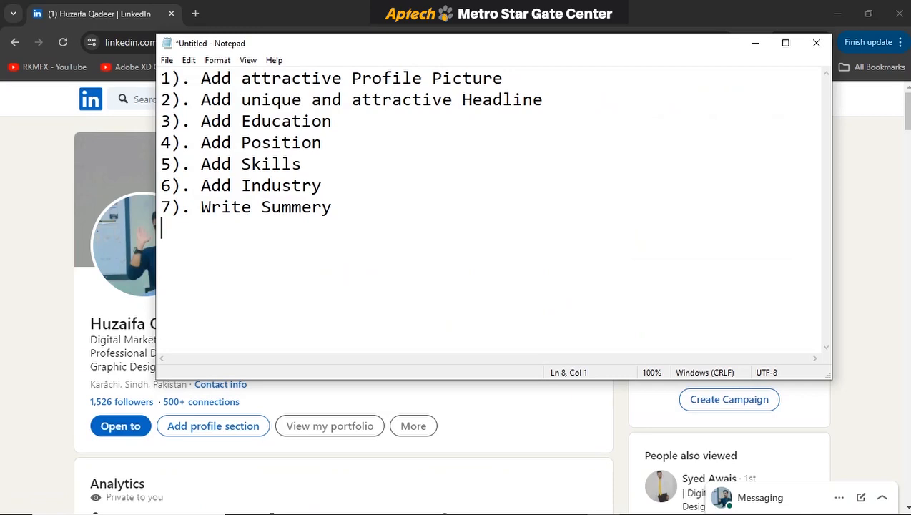
# Step: Minimize the notes and highlight the complete headline below the profile name
pyautogui.click(502, 78)
pyautogui.click(754, 43)
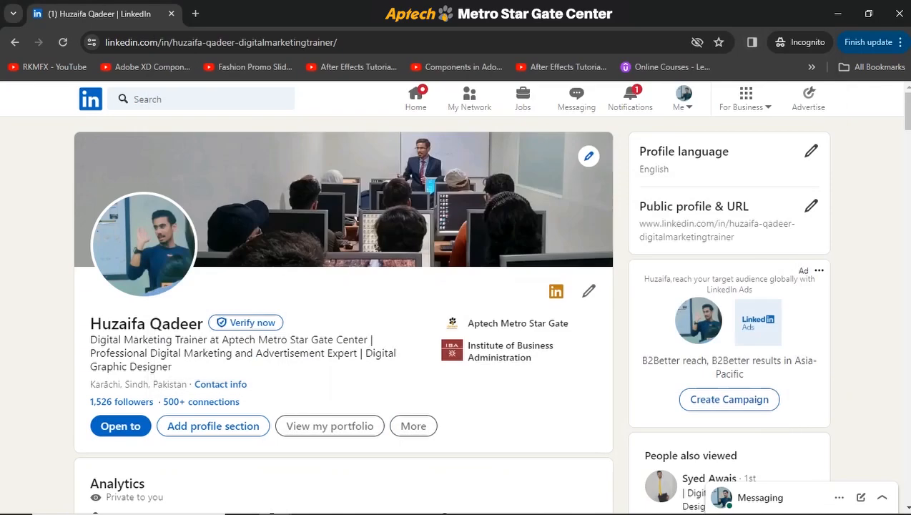
pyautogui.moveTo(395, 353); pyautogui.dragTo(90, 340)
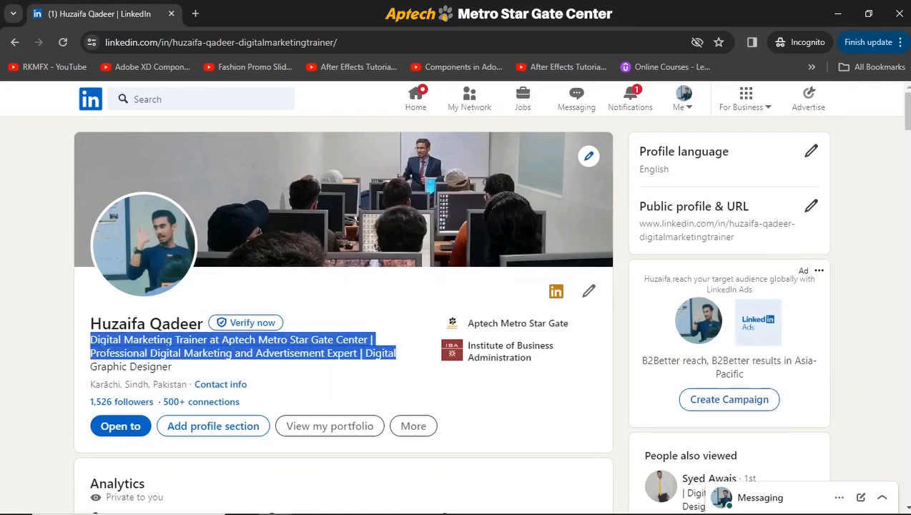
pyautogui.moveTo(172, 366); pyautogui.dragTo(90, 339)
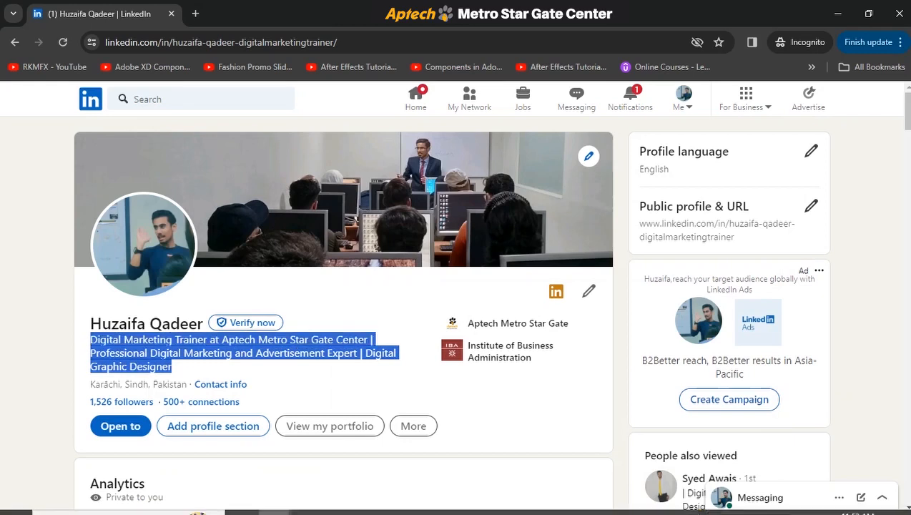
# Step: Return to the Notepad checklist and review its items from Skills to Summery, highlighting the whole list
pyautogui.moveTo(570, 512)
pyautogui.click(602, 501)
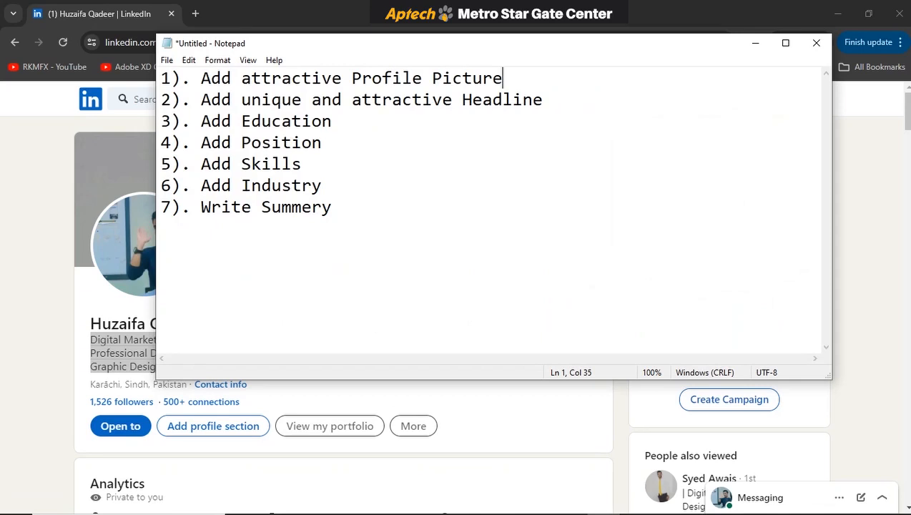
pyautogui.click(300, 164)
pyautogui.press('Down')
pyautogui.press('Right')
pyautogui.press('Right')
pyautogui.press('Down')
pyautogui.press('Right')
pyautogui.moveTo(333, 207); pyautogui.dragTo(201, 78)
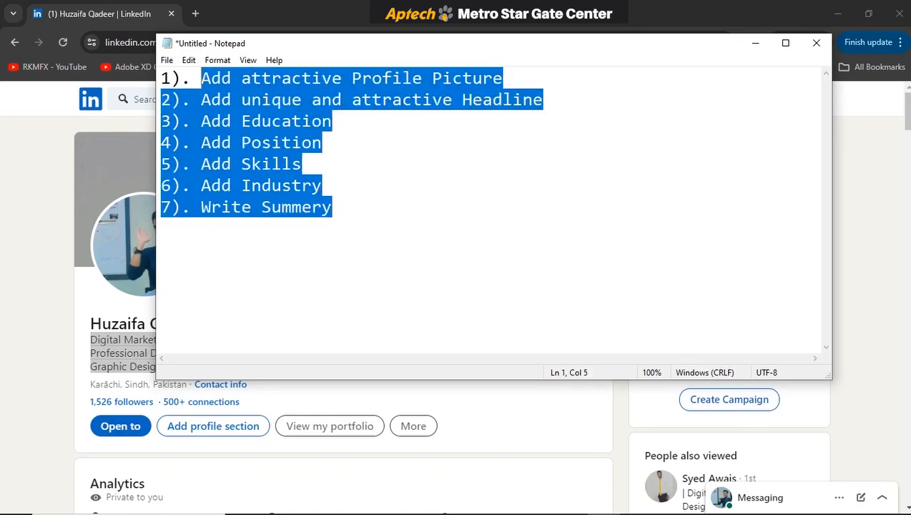
pyautogui.click(282, 79)
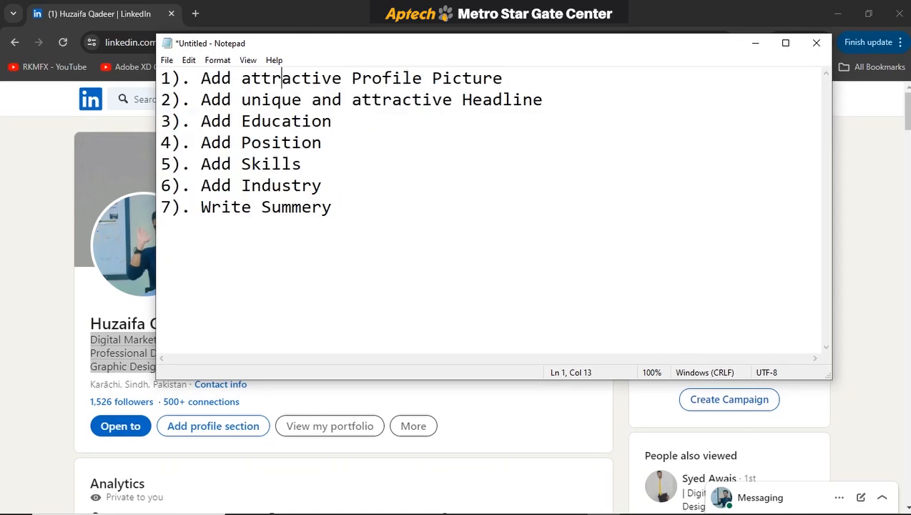
# Step: Move the Notepad window off the profile details and highlight the headline again in the browser
pyautogui.moveTo(386, 44); pyautogui.dragTo(572, 54)
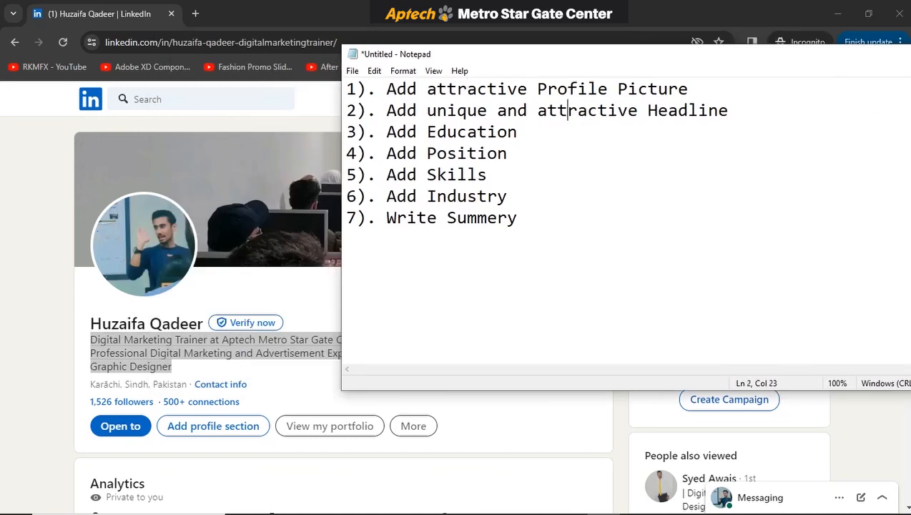
pyautogui.hotkey('alt', 'Tab')
pyautogui.moveTo(136, 366); pyautogui.dragTo(54, 343)
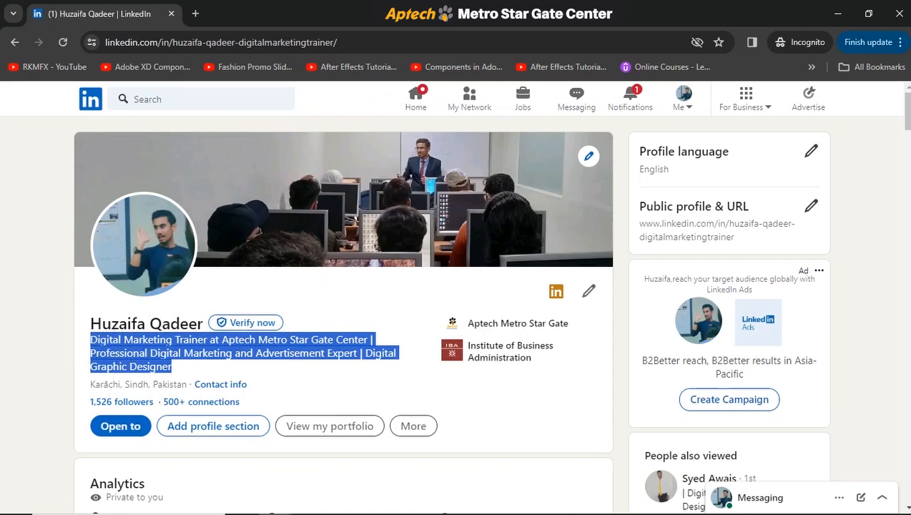
# Step: Bring the Notepad checklist back, point out the Education and Position items, and reposition its window over the profile
pyautogui.click(602, 503)
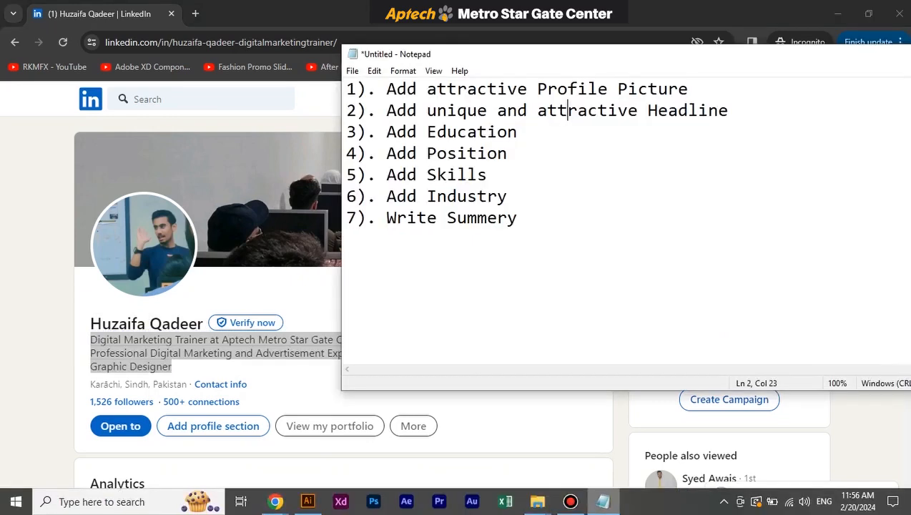
pyautogui.click(455, 131)
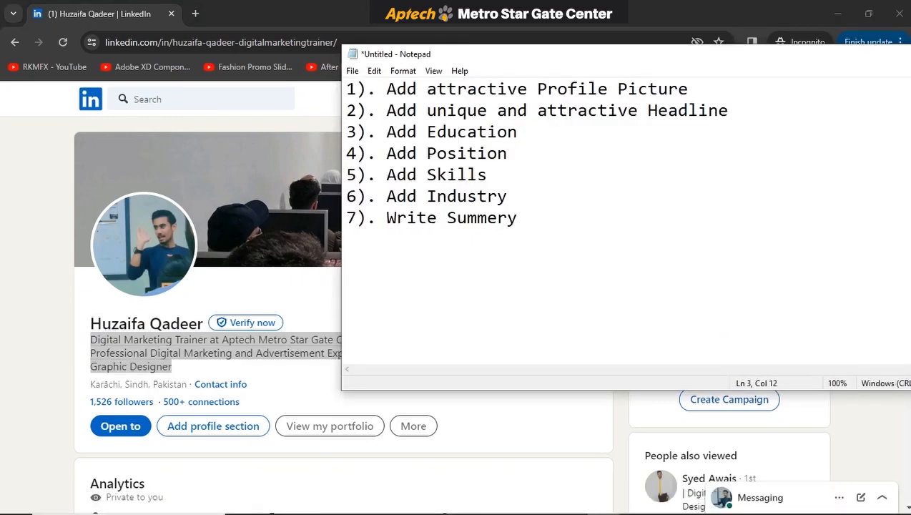
pyautogui.click(507, 153)
pyautogui.moveTo(572, 54); pyautogui.dragTo(331, 96)
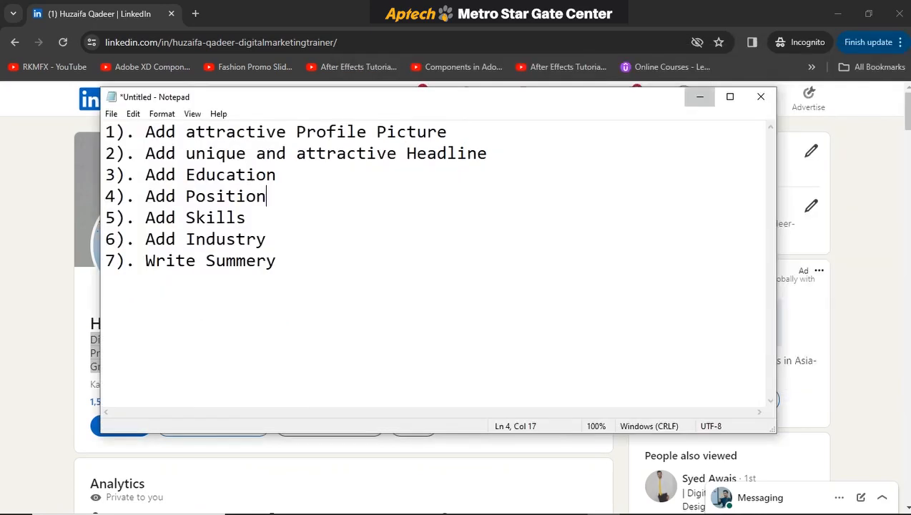
# Step: Minimize the checklist and examine the profile's Featured, Experience, Education and Licenses & certifications sections, returning to the introduction
pyautogui.click(700, 96)
pyautogui.scroll(-10, 343, 321)
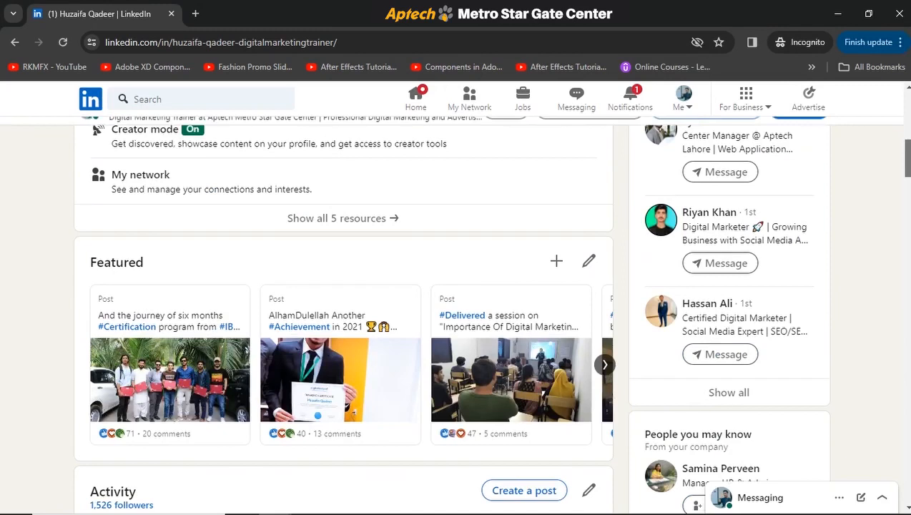
pyautogui.scroll(-15, 343, 329)
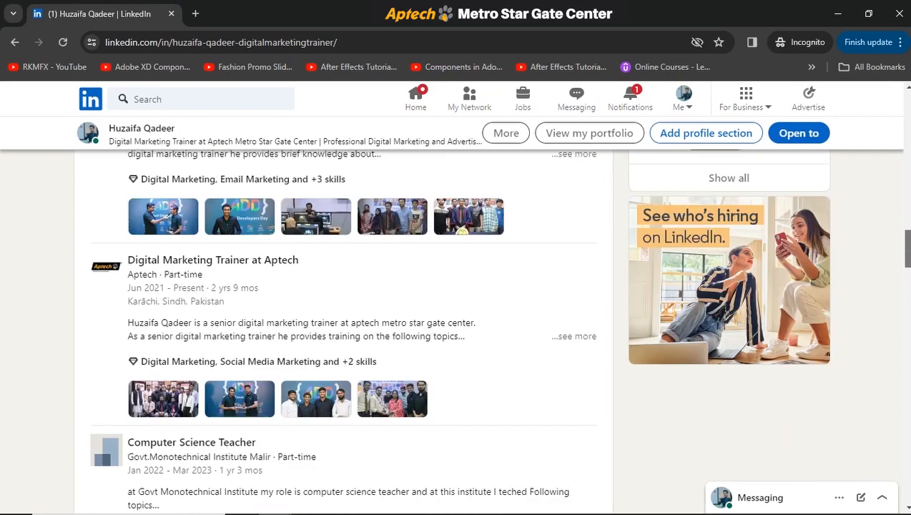
pyautogui.scroll(-3, 343, 329)
pyautogui.scroll(6, 343, 329)
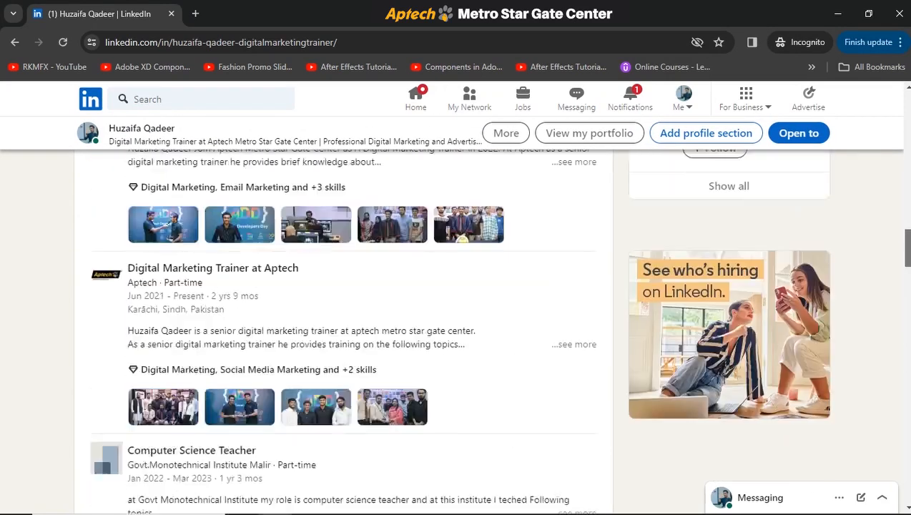
pyautogui.scroll(8, 343, 329)
pyautogui.scroll(-15, 343, 329)
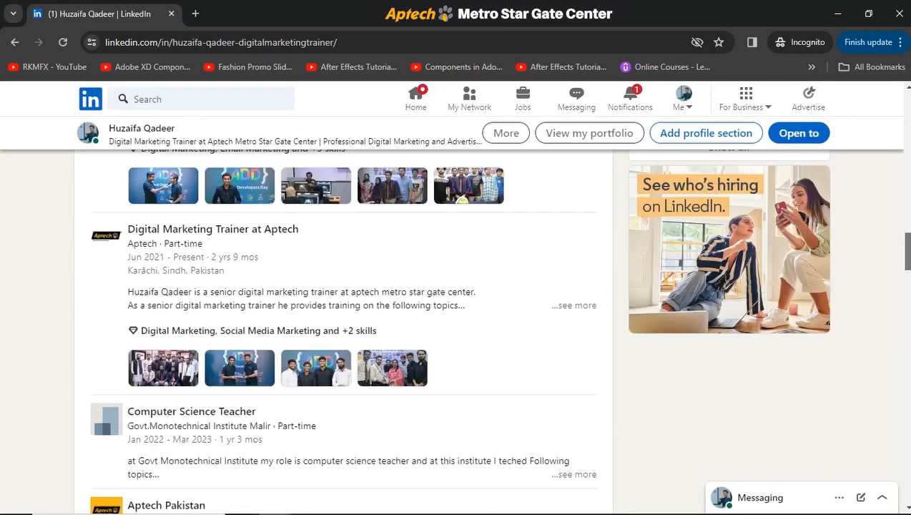
pyautogui.scroll(-6, 214, 215)
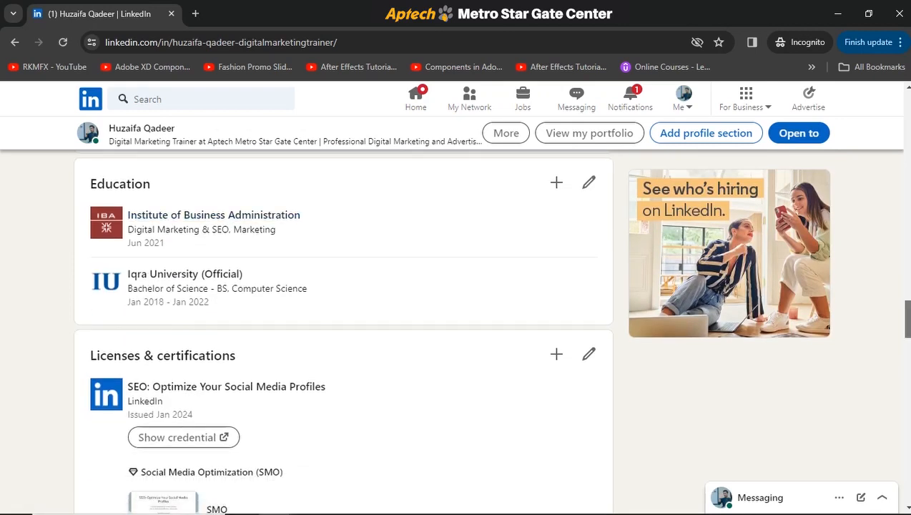
pyautogui.moveTo(907, 318); pyautogui.dragTo(907, 114)
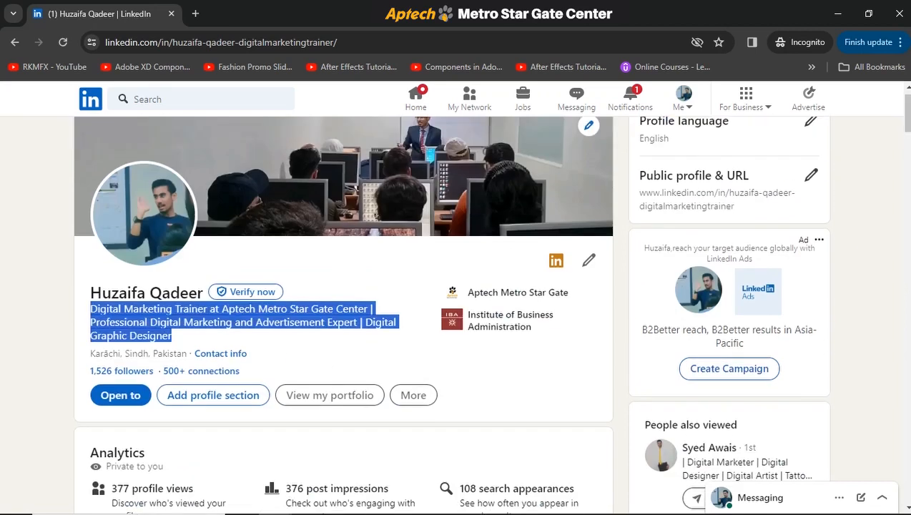
# Step: Clear the headline highlight and start a new education entry on the profile with Aptech Pakistan as the school
pyautogui.click(307, 356)
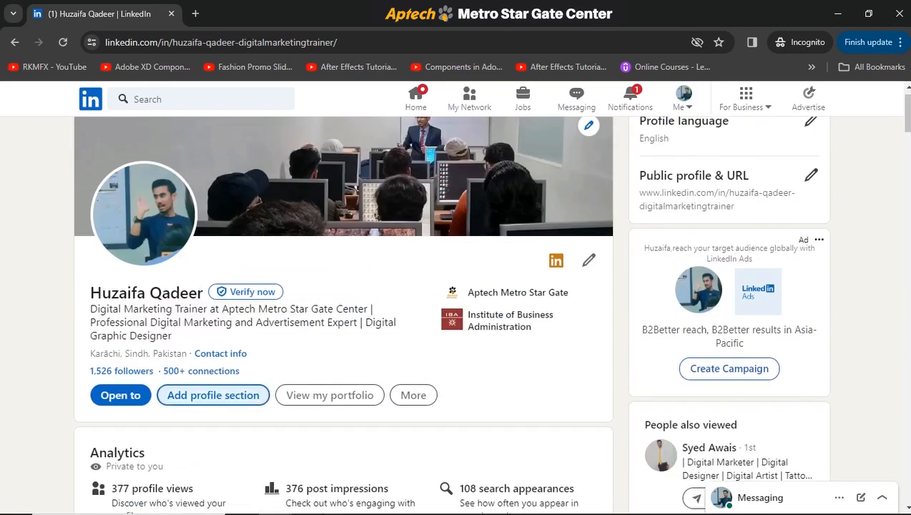
pyautogui.click(173, 396)
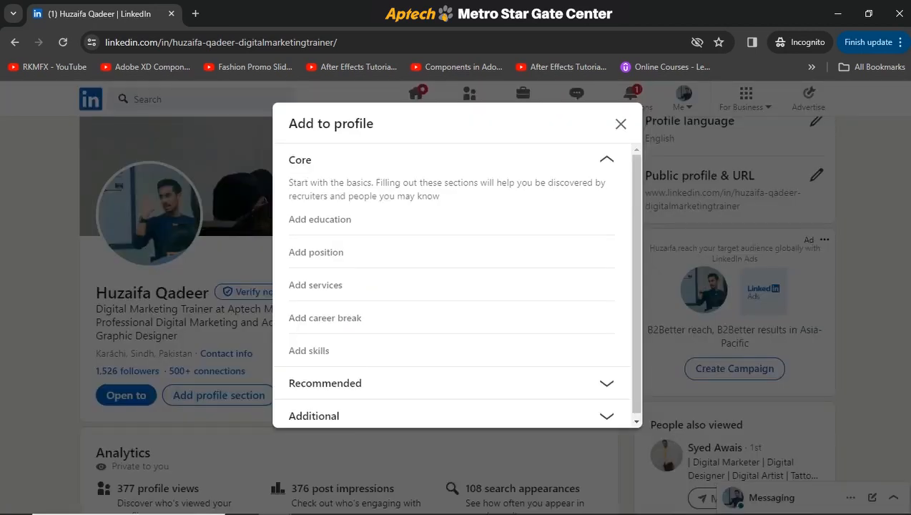
pyautogui.click(319, 219)
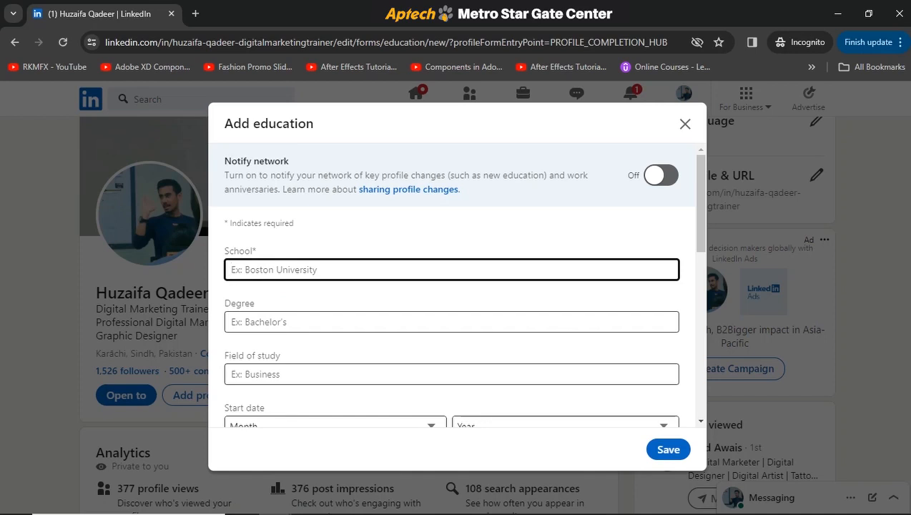
pyautogui.write('Aptech')
pyautogui.press('Down')
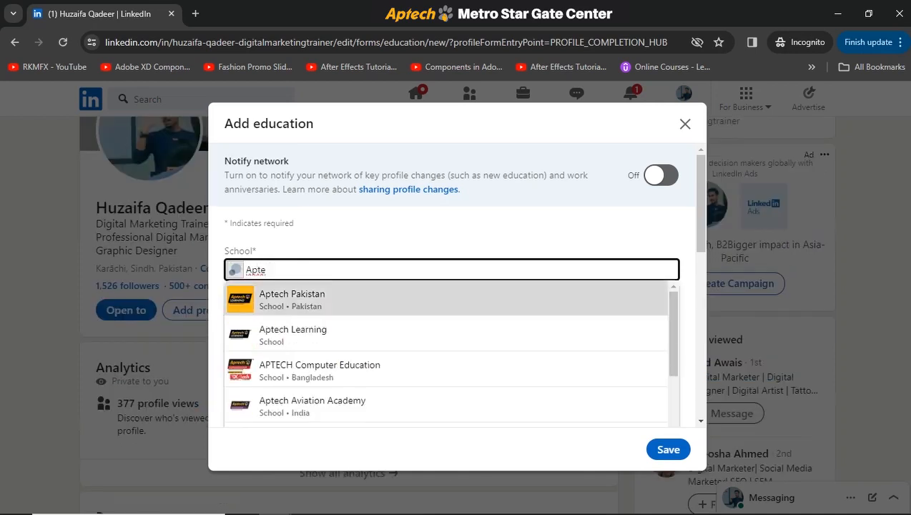
pyautogui.press('Return')
# Step: Enter ACCP as the degree and choose Computer Software Engineering as the field of study
pyautogui.click(275, 322)
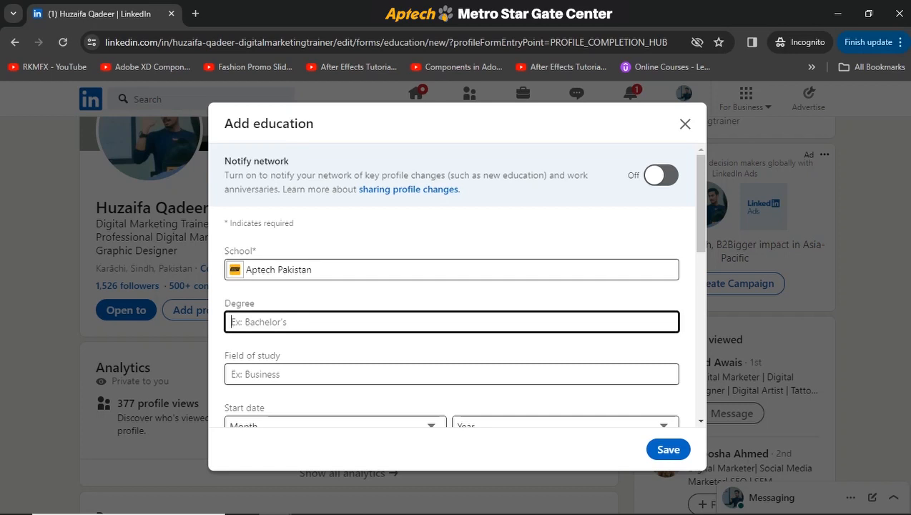
pyautogui.write('ACCP')
pyautogui.click(276, 374)
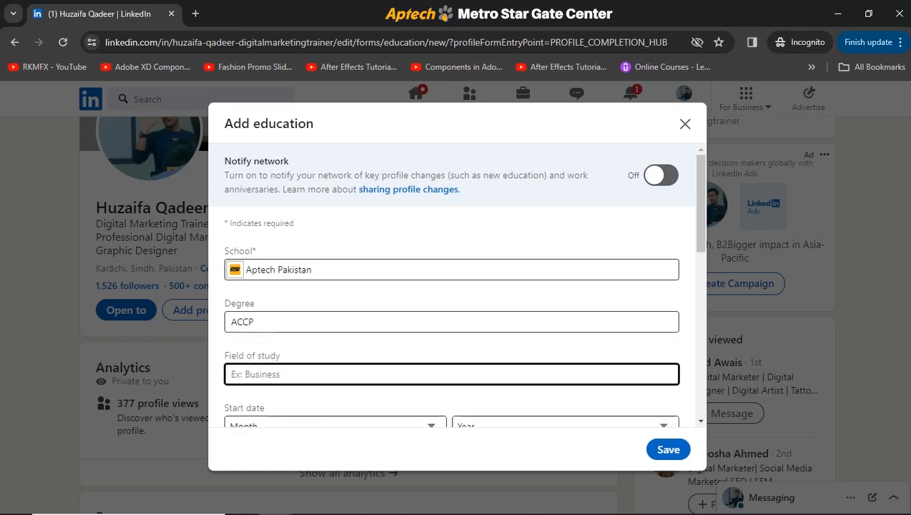
pyautogui.write('soft')
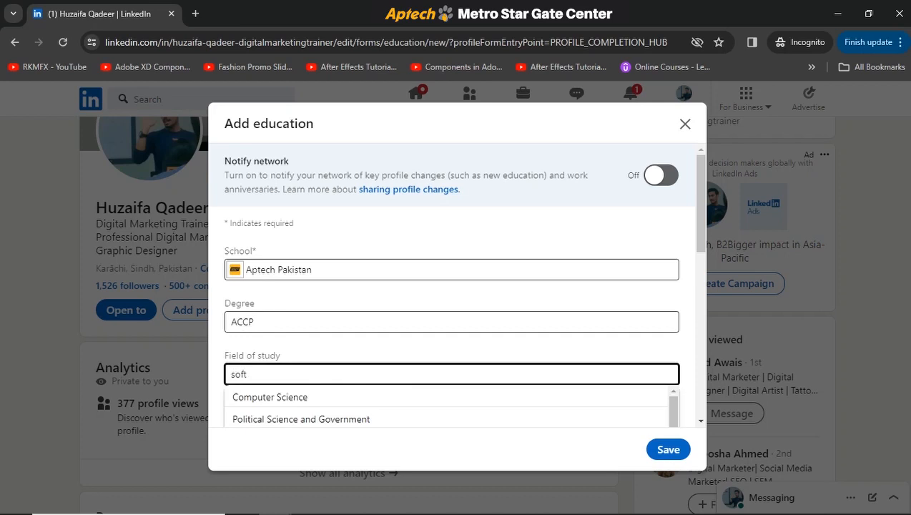
pyautogui.press('Down')
pyautogui.press('Down')
pyautogui.press('Up')
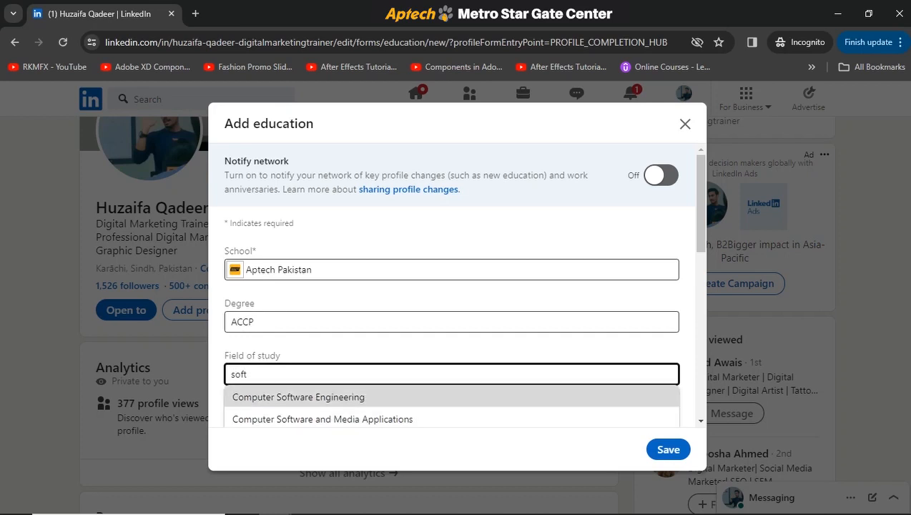
pyautogui.press('Return')
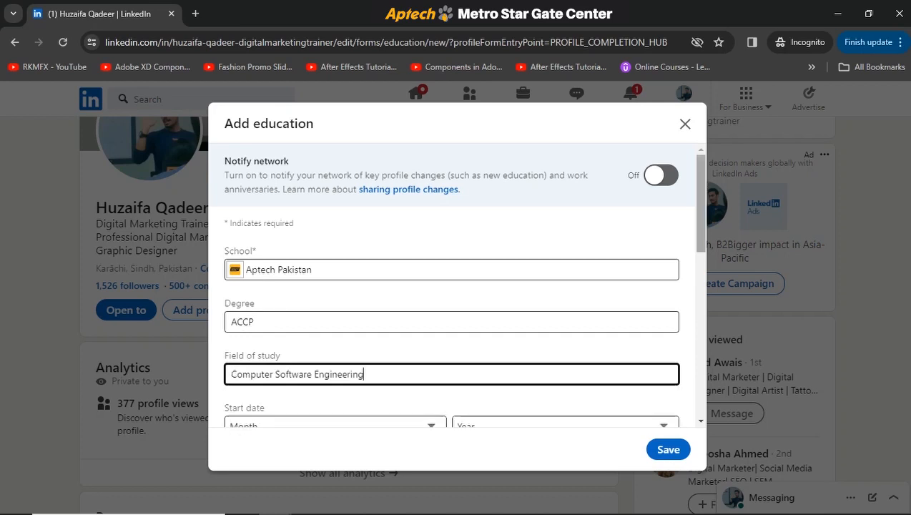
pyautogui.press('Tab')
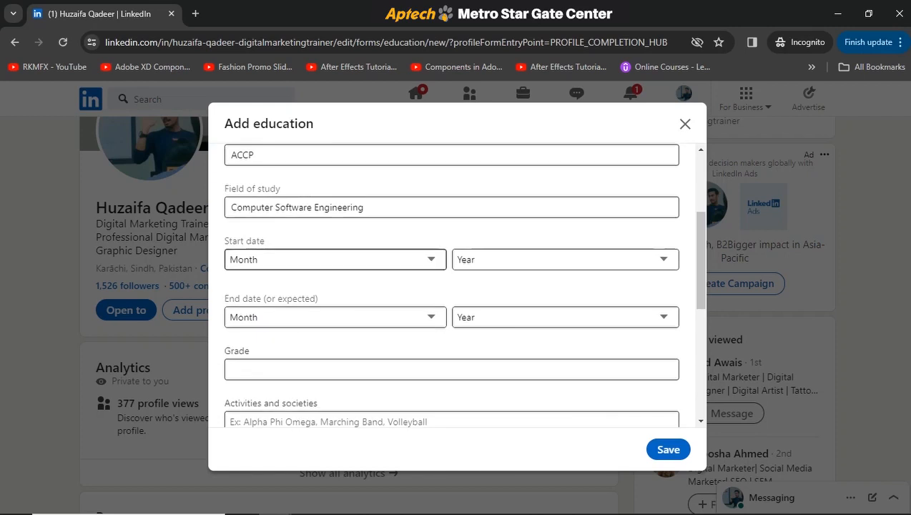
# Step: Set the education entry's start date to January 2018
pyautogui.click(335, 259)
pyautogui.press('Down')
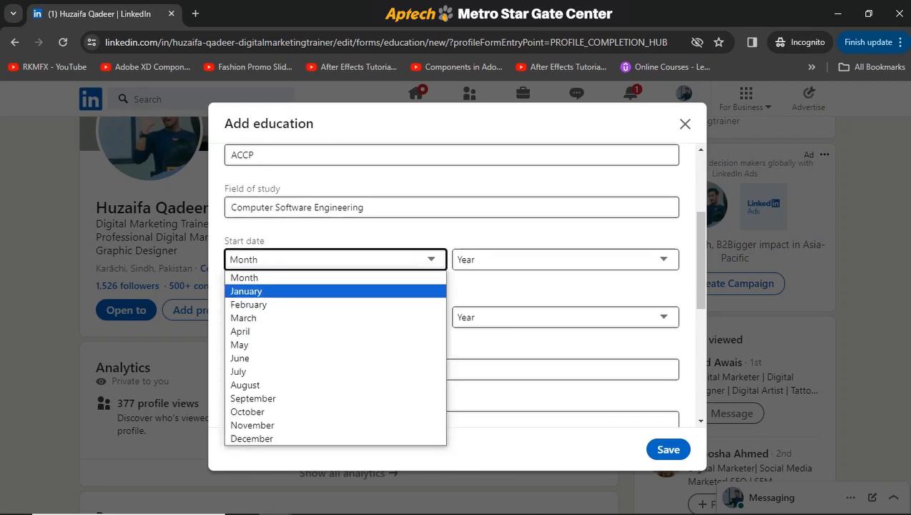
pyautogui.click(334, 291)
pyautogui.click(564, 260)
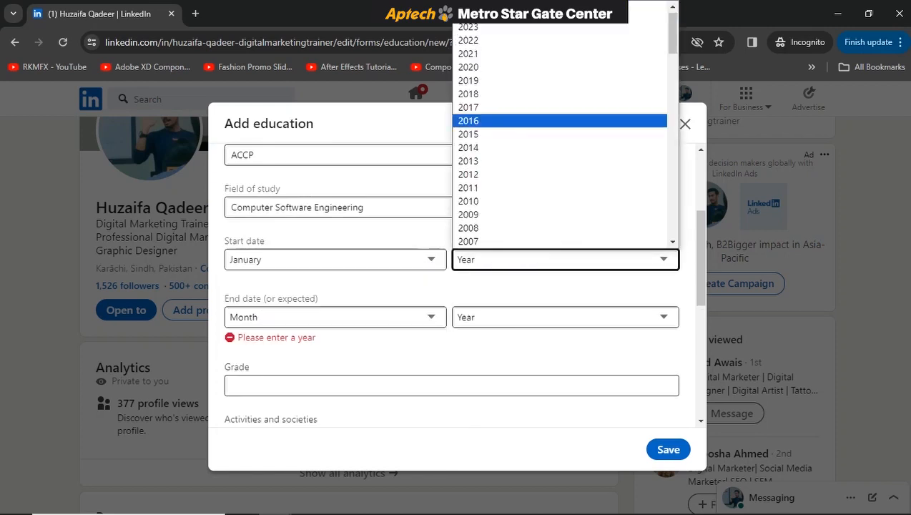
pyautogui.press('Down')
pyautogui.press('Return')
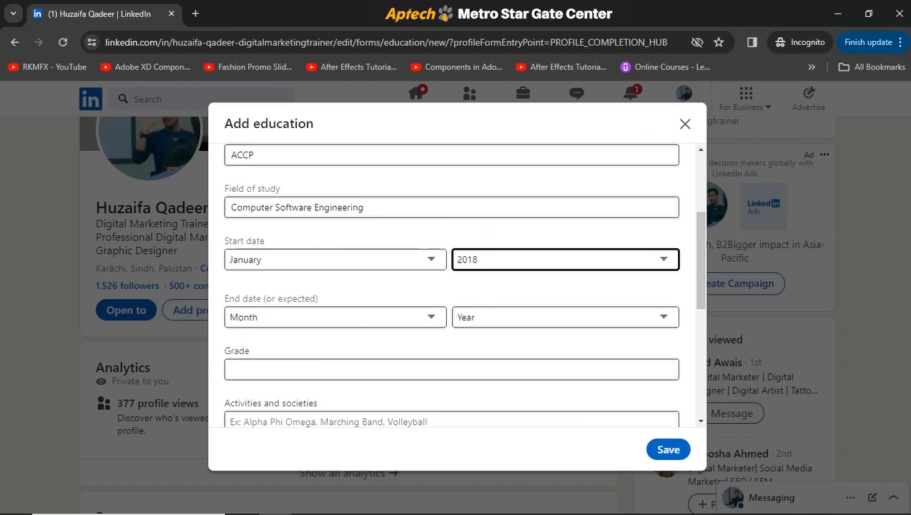
# Step: Look through the Grade, Activities and societies, and Description fields down to Skills, declining to discard the unsaved education entry
pyautogui.scroll(-3, 452, 286)
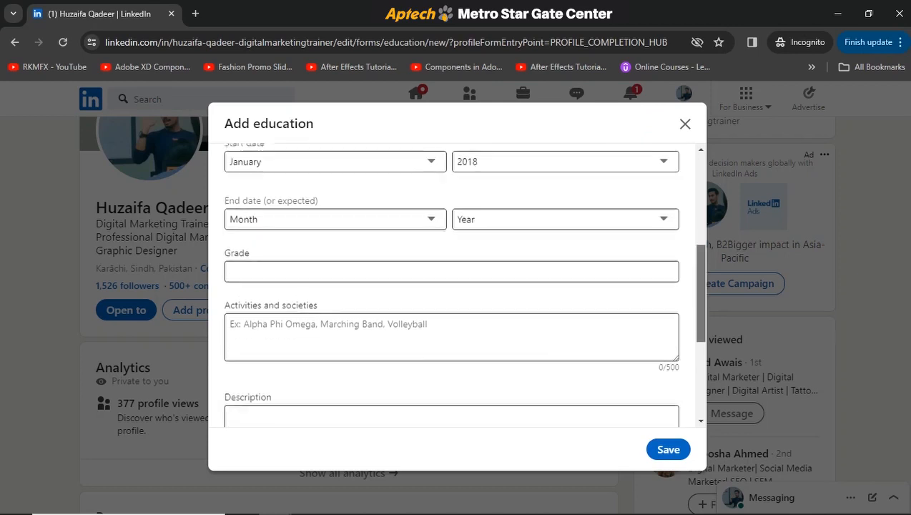
pyautogui.scroll(-3, 452, 286)
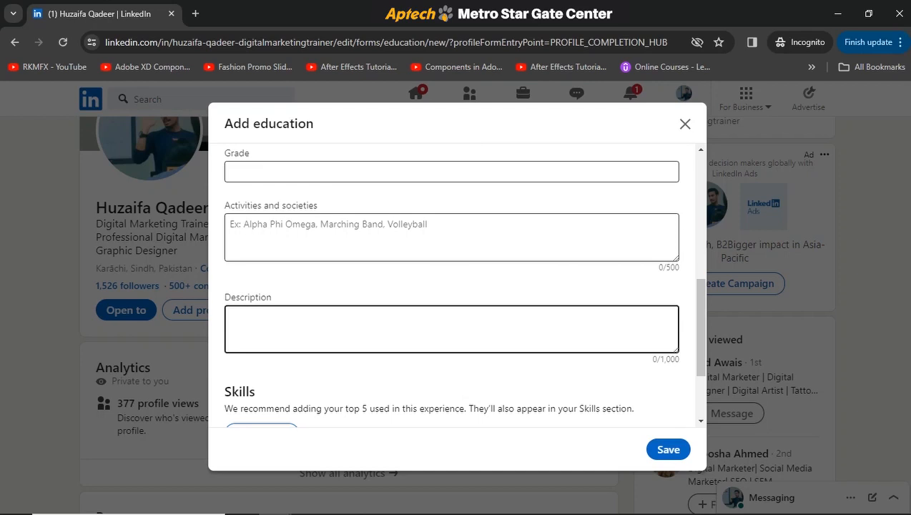
pyautogui.click(452, 329)
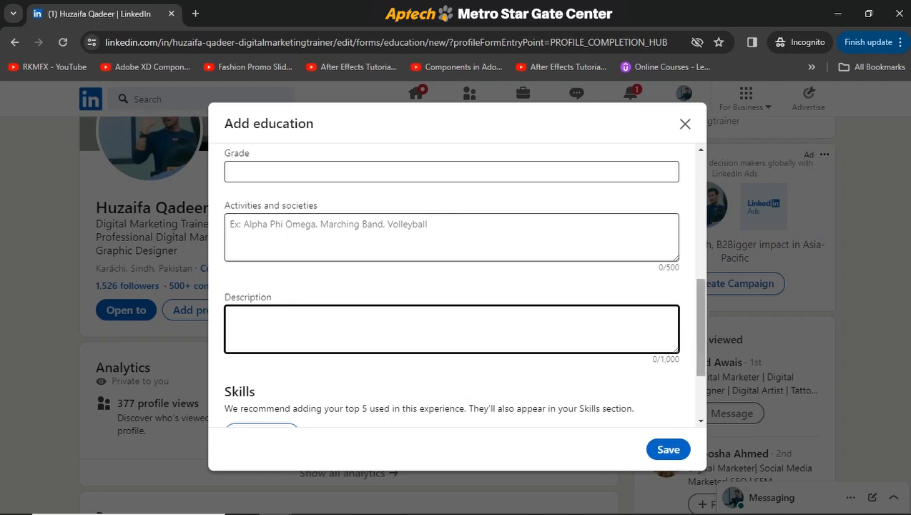
pyautogui.press('Escape')
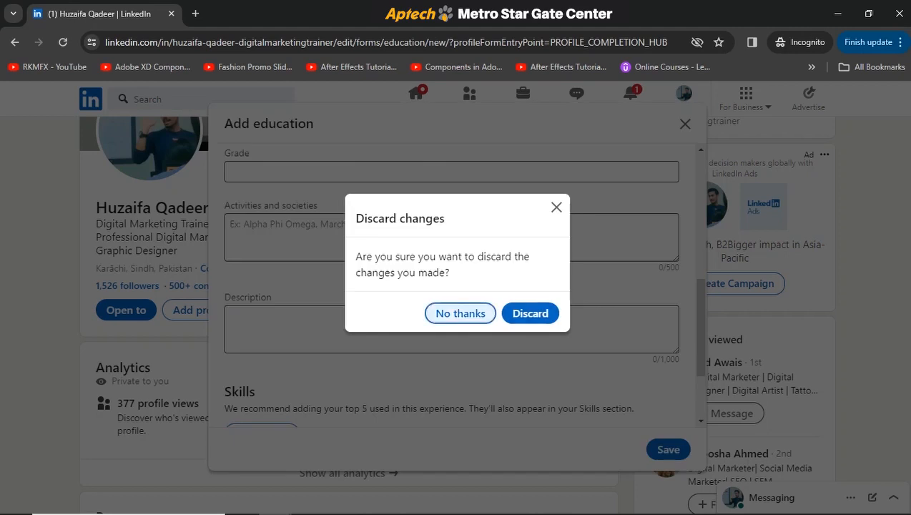
pyautogui.press('Return')
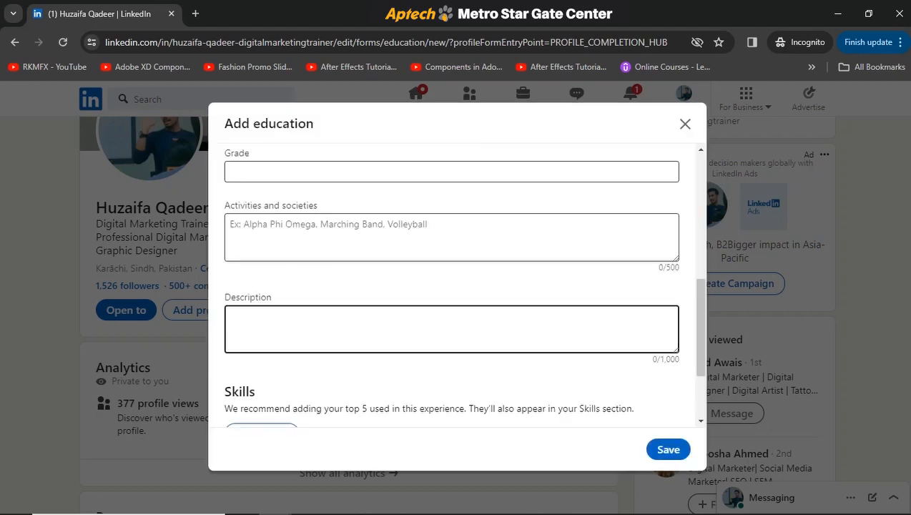
pyautogui.moveTo(700, 329); pyautogui.dragTo(701, 368)
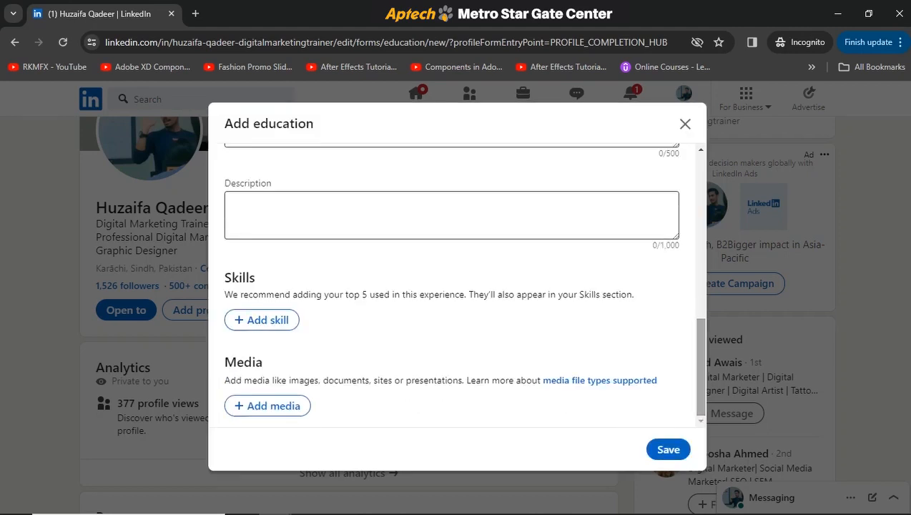
# Step: Add HTML5 as a skill to the education entry
pyautogui.click(262, 319)
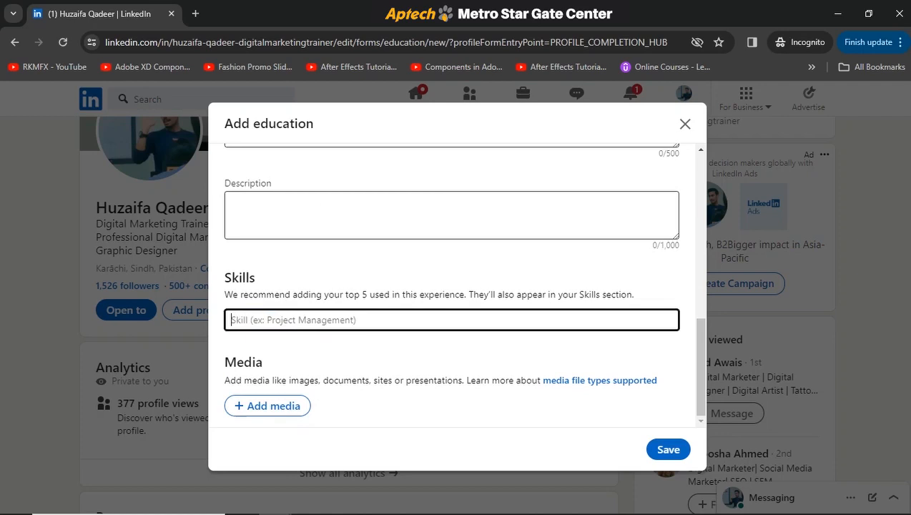
pyautogui.write('html')
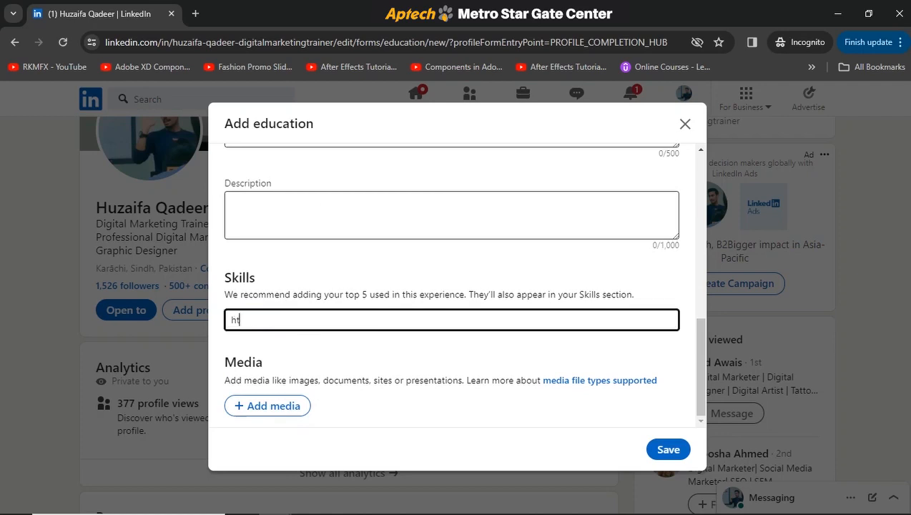
pyautogui.press('BackSpace')
pyautogui.press('BackSpace')
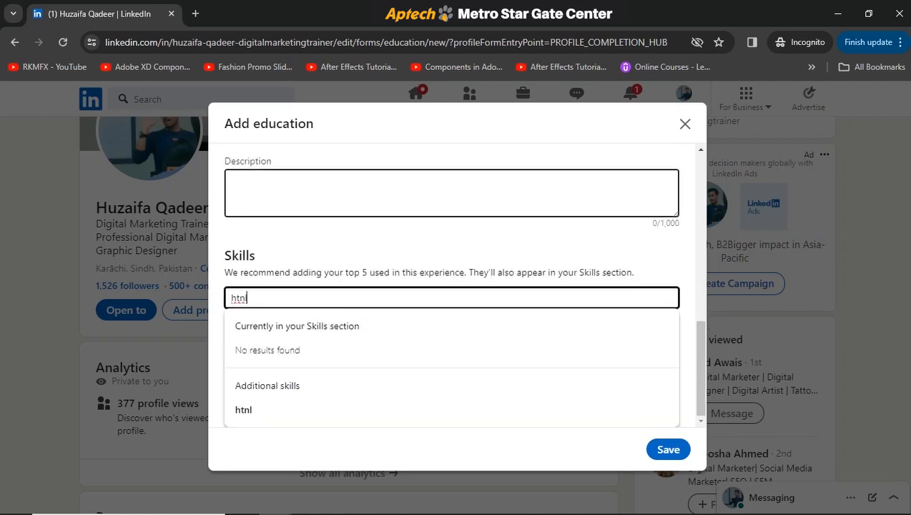
pyautogui.write('ml')
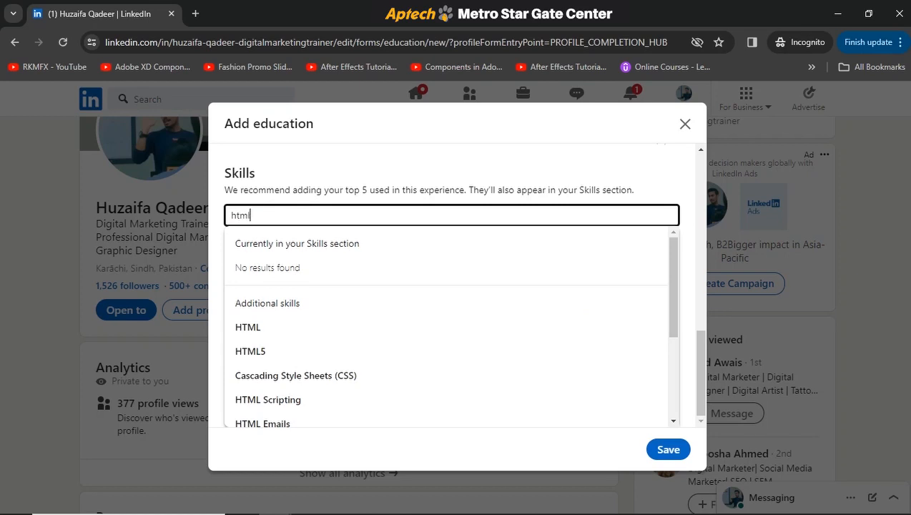
pyautogui.press('Down')
pyautogui.press('Down')
pyautogui.press('Down')
pyautogui.press('Down')
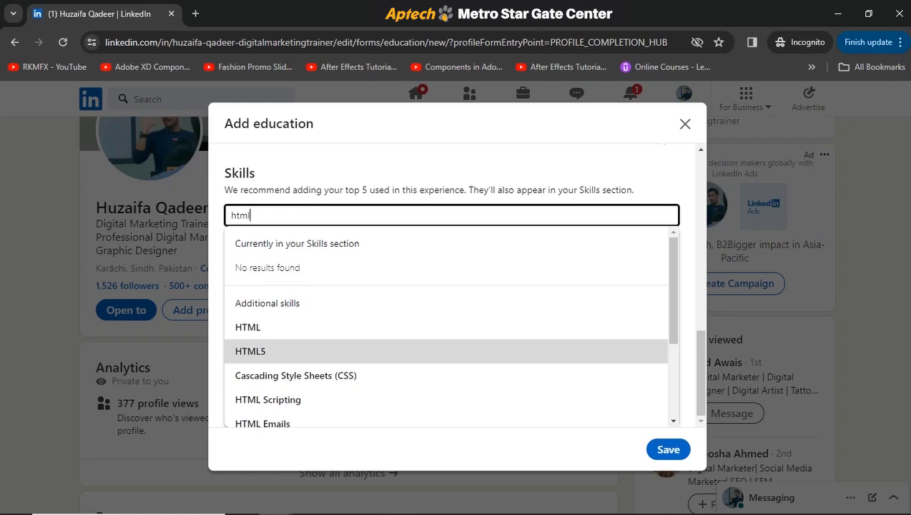
pyautogui.press('Up')
pyautogui.press('Return')
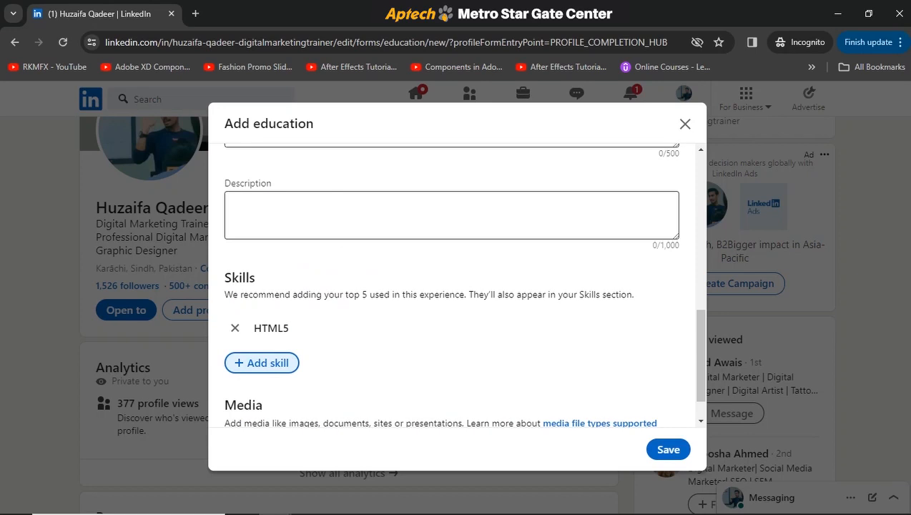
# Step: Add Web Development as a second skill to the education entry
pyautogui.press('Return')
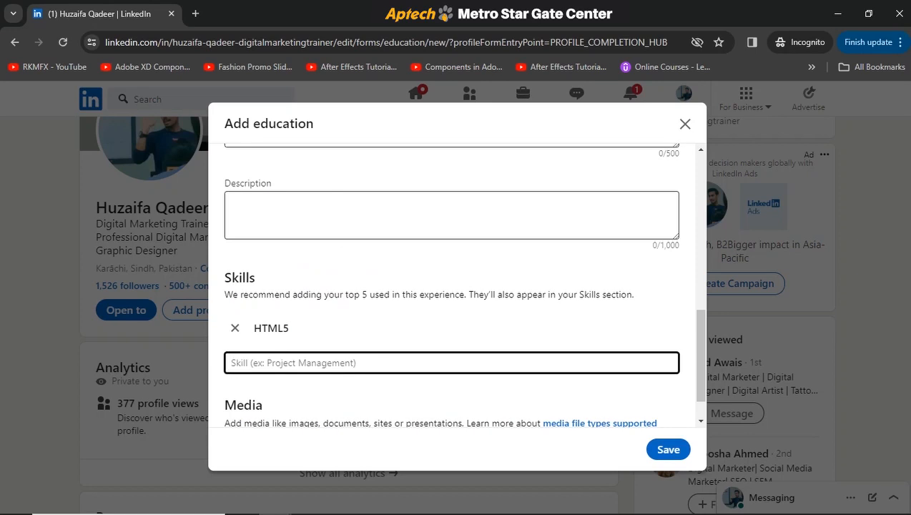
pyautogui.write('website')
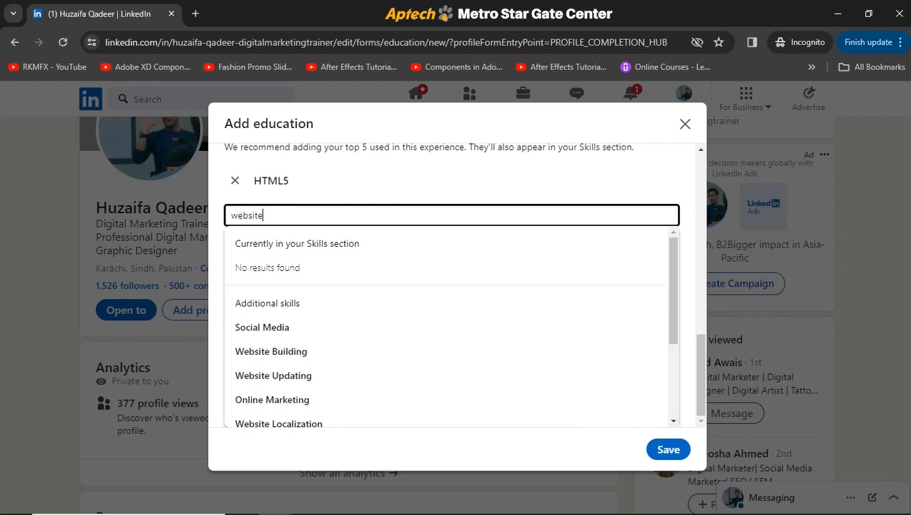
pyautogui.press('Down')
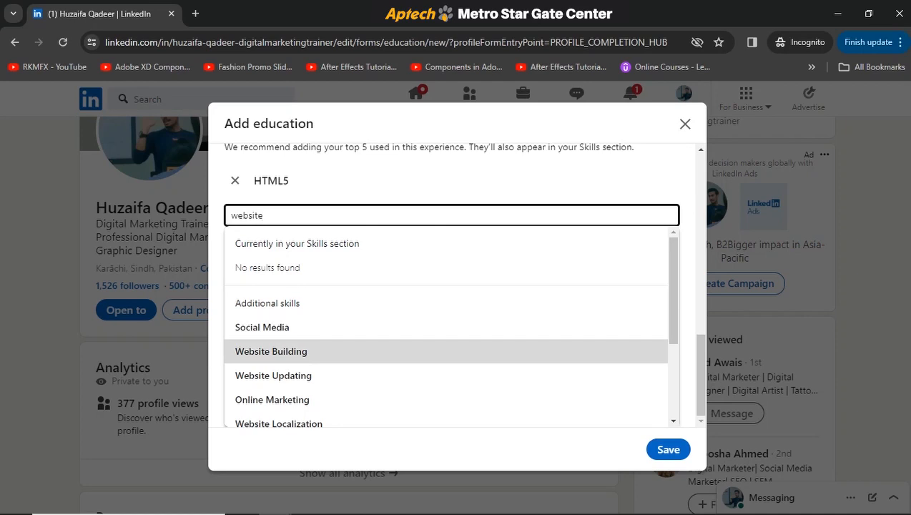
pyautogui.write('de')
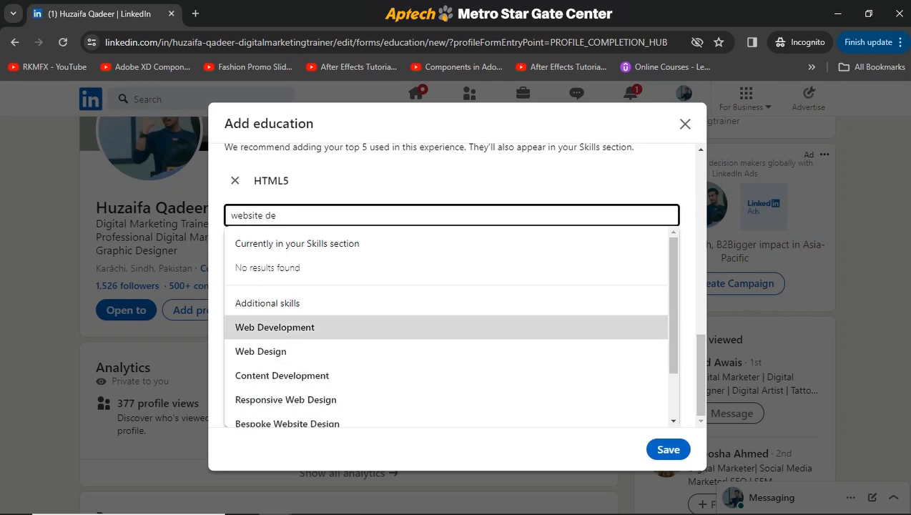
pyautogui.press('Down')
pyautogui.press('Down')
pyautogui.press('Down')
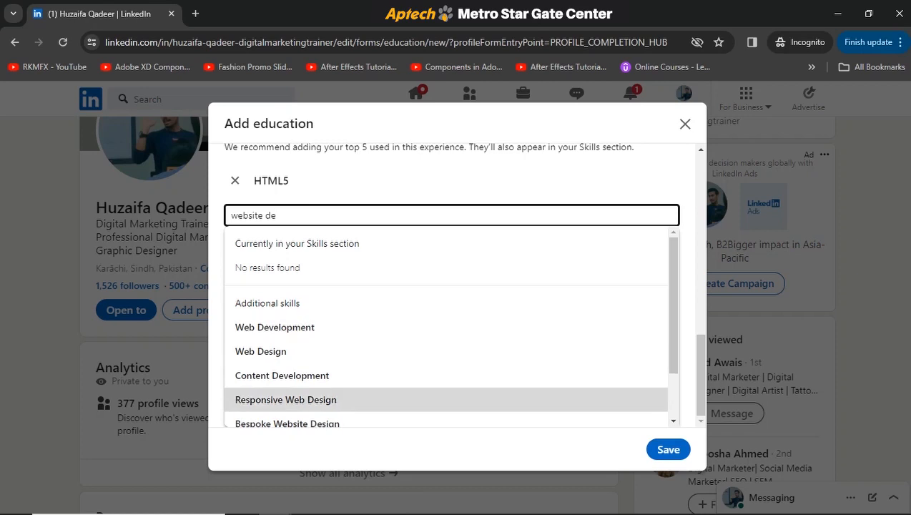
pyautogui.press('Up')
pyautogui.press('Up')
pyautogui.press('Up')
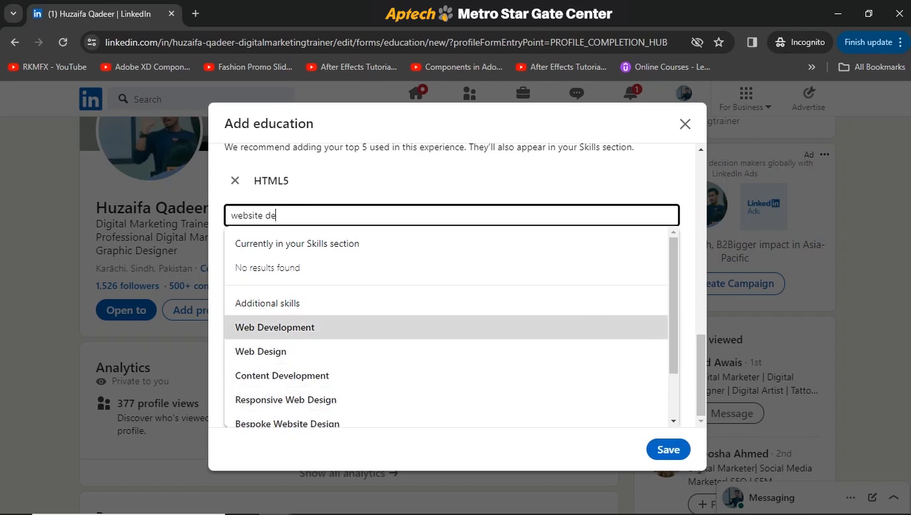
pyautogui.press('Return')
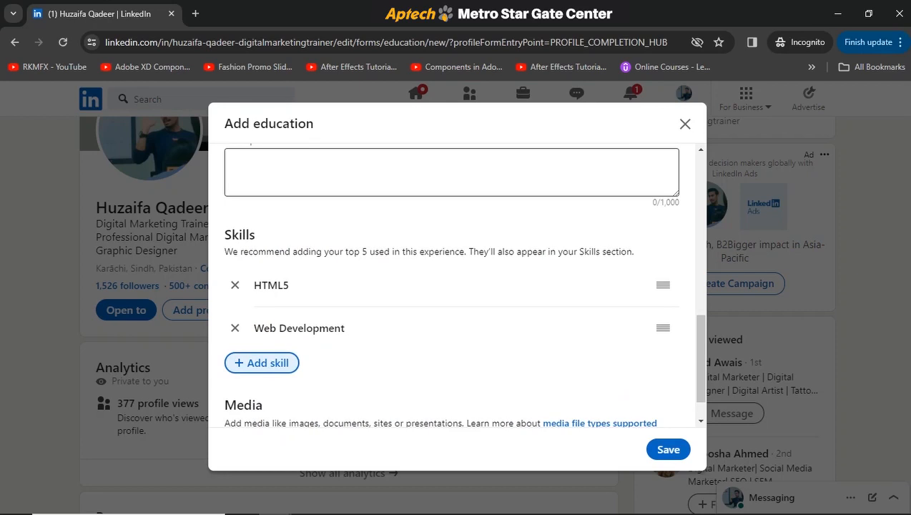
# Step: Review the education entry's Skills and Media sections, then return to the beginning of the form
pyautogui.scroll(-1, 452, 286)
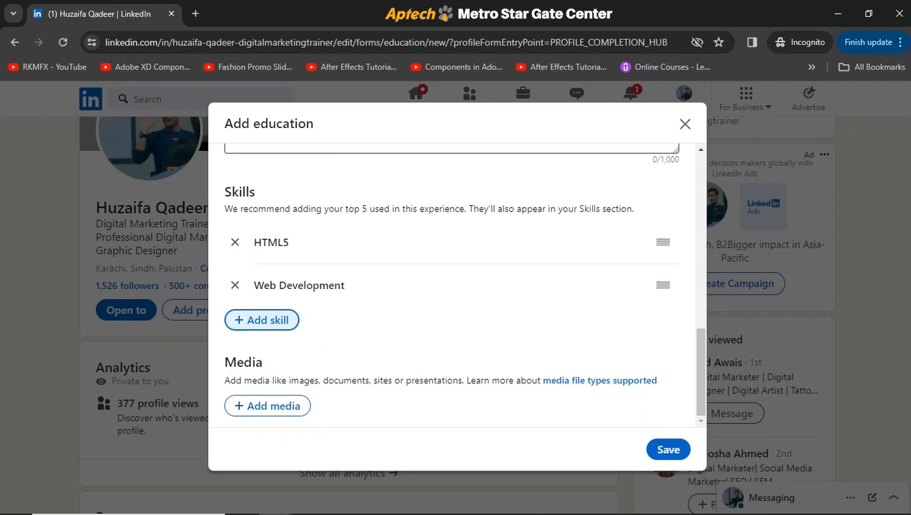
pyautogui.press('Tab')
pyautogui.press('Tab')
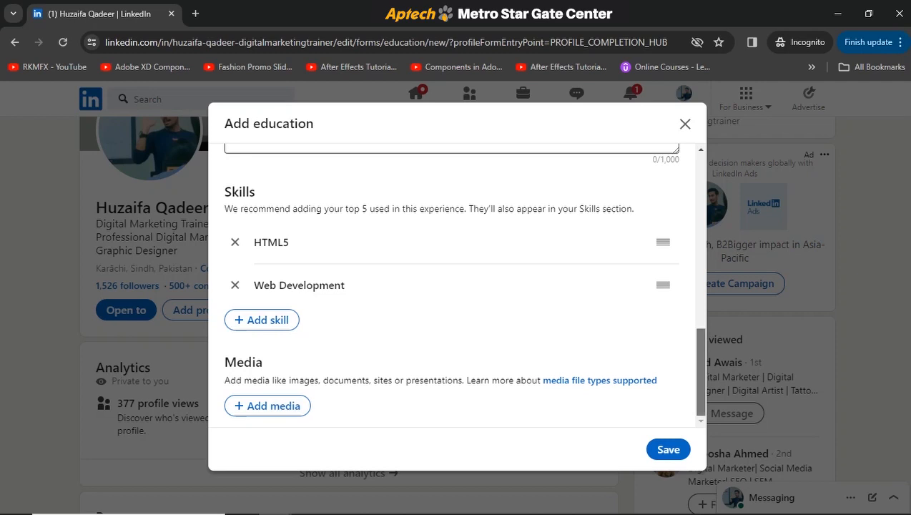
pyautogui.moveTo(701, 372); pyautogui.dragTo(700, 195)
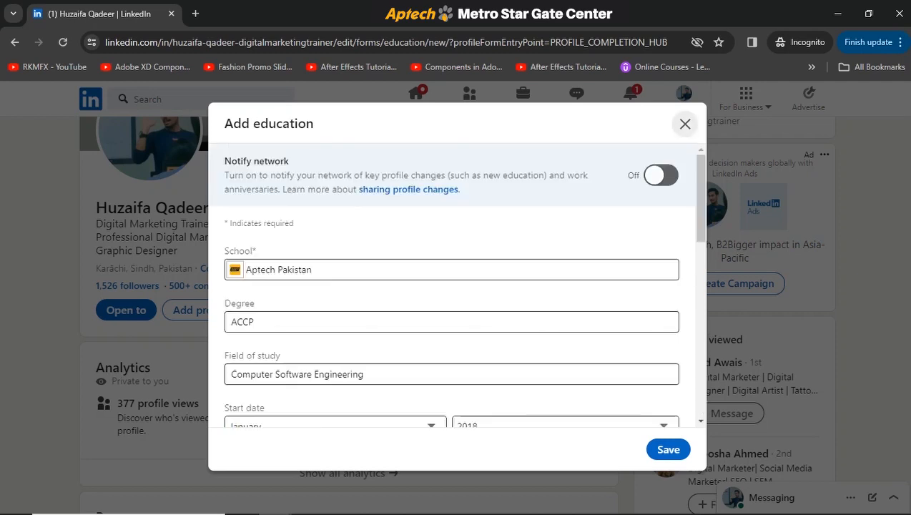
# Step: Close the education form, and highlight the "Add Position" item in the Notepad checklist
pyautogui.click(684, 123)
pyautogui.hotkey('alt', 'Tab')
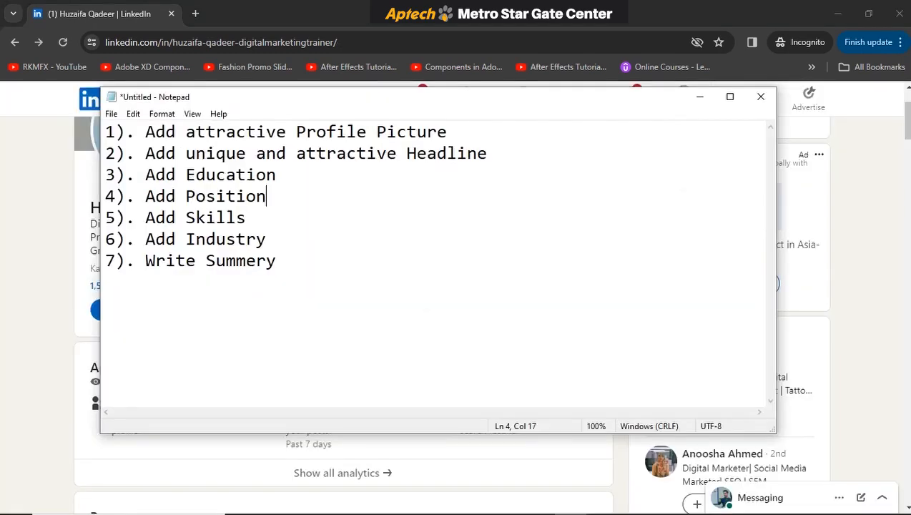
pyautogui.click(276, 175)
pyautogui.click(266, 196)
pyautogui.hotkey('shift', 'Left')
pyautogui.hotkey('shift', 'Left')
pyautogui.hotkey('shift', 'Left')
pyautogui.hotkey('shift', 'Left')
pyautogui.hotkey('shift', 'Left')
pyautogui.hotkey('shift', 'Left')
pyautogui.hotkey('shift', 'Left')
pyautogui.hotkey('shift', 'Left')
pyautogui.hotkey('shift', 'Left')
pyautogui.hotkey('shift', 'Left')
pyautogui.hotkey('shift', 'Left')
pyautogui.hotkey('shift', 'Left')
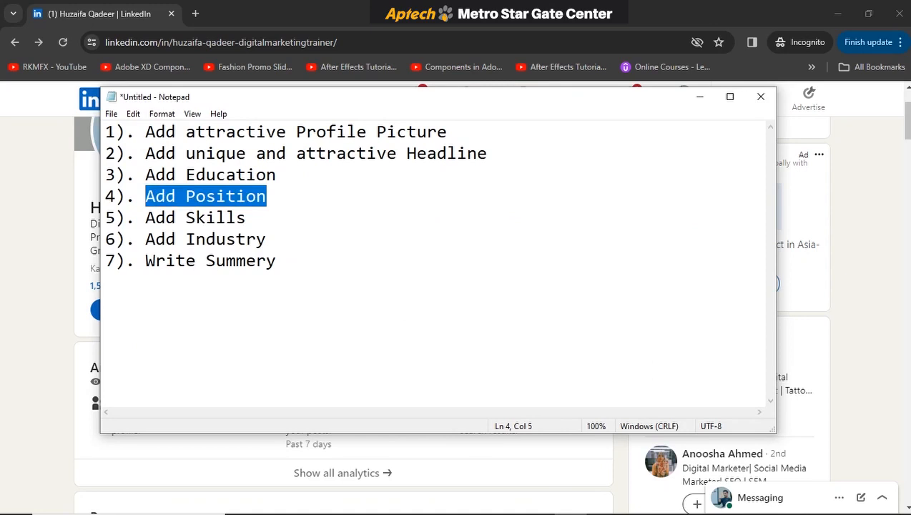
pyautogui.click(700, 96)
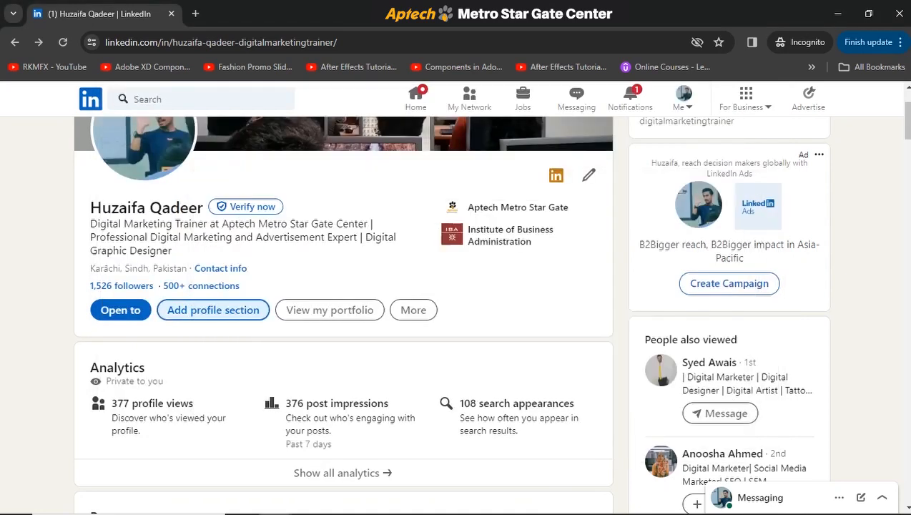
# Step: Start a new position entry titled "Digital Marketing Expert" with the employment type Full-time
pyautogui.click(213, 310)
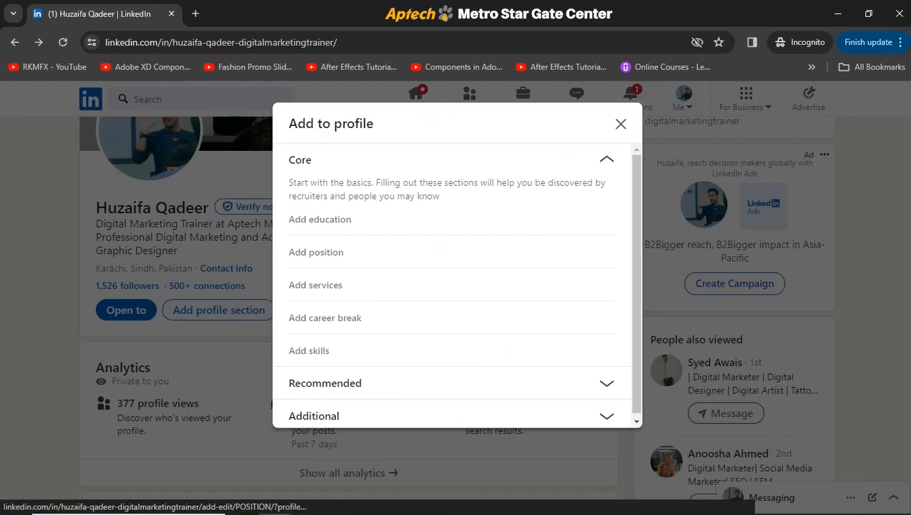
pyautogui.click(316, 252)
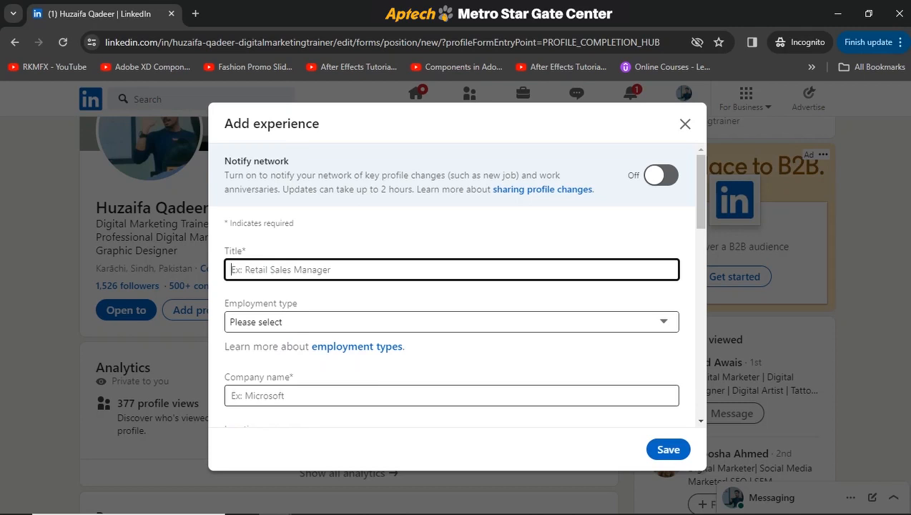
pyautogui.write('Digita')
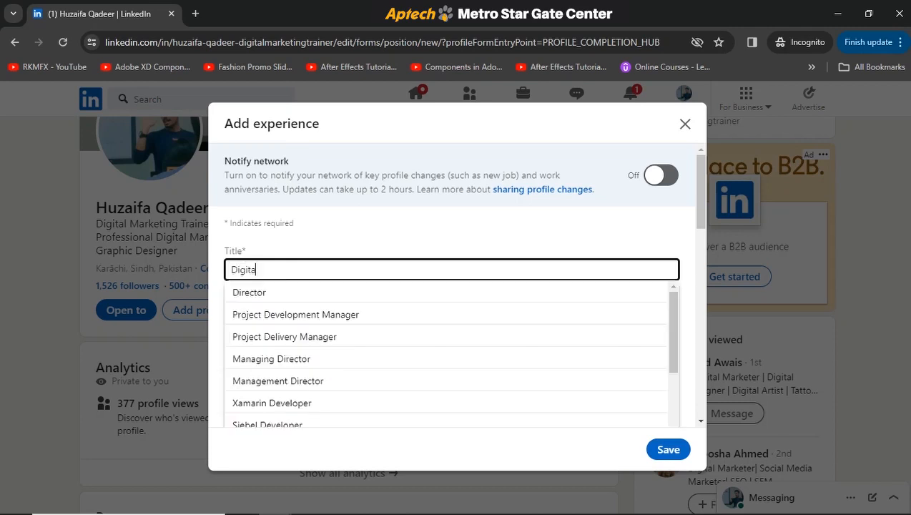
pyautogui.write('l Marke')
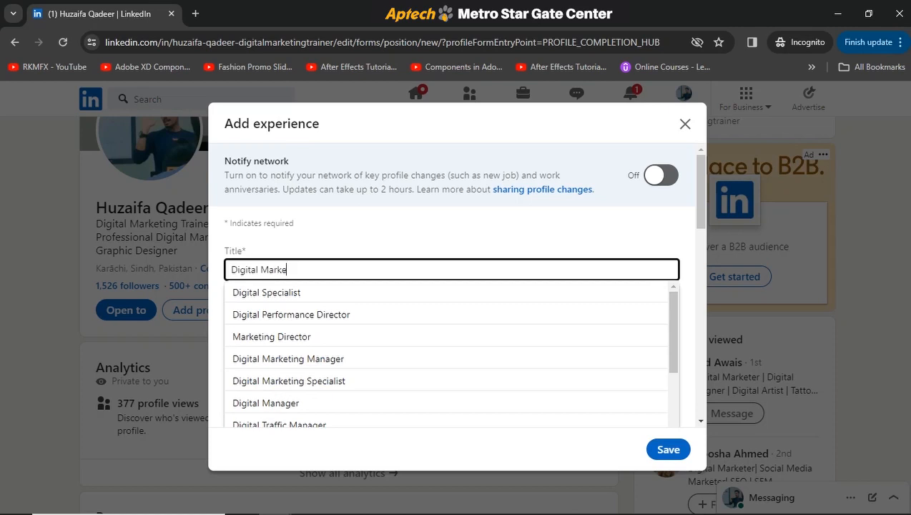
pyautogui.write('ting Exp')
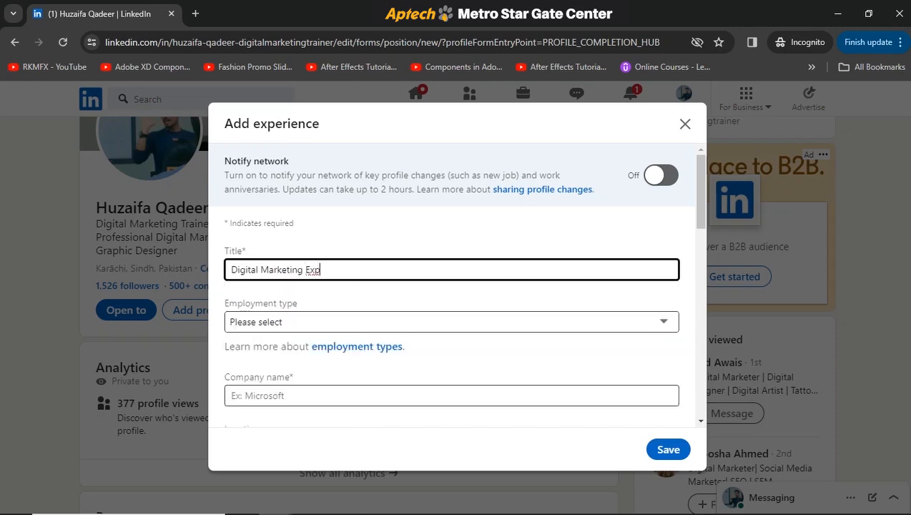
pyautogui.write('ert')
pyautogui.click(451, 322)
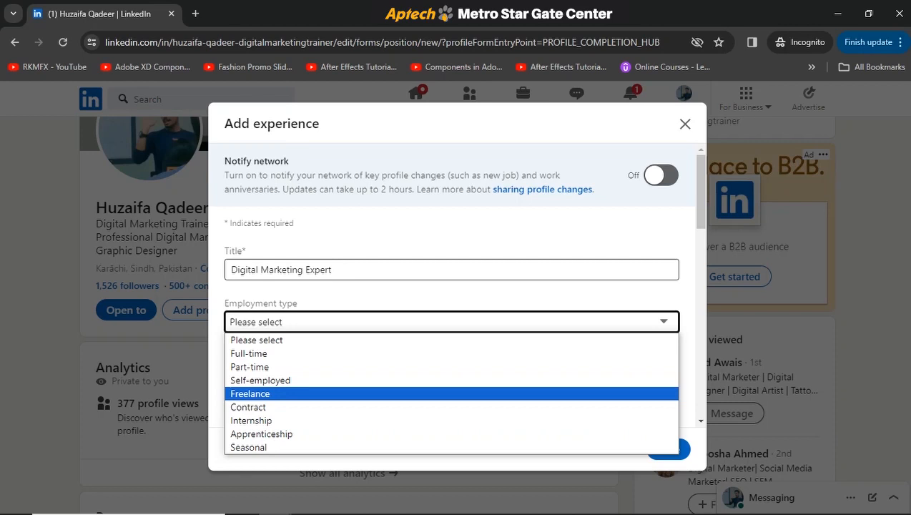
pyautogui.press('Return')
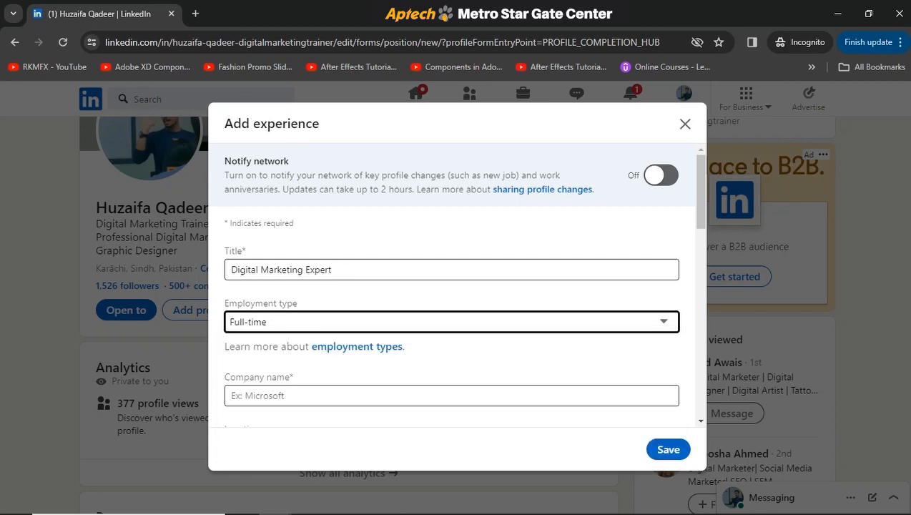
# Step: Set the position's company to Aptech Metro Star Gate and its location to Karāchi, Sindh, Pakistan
pyautogui.scroll(-2, 451, 286)
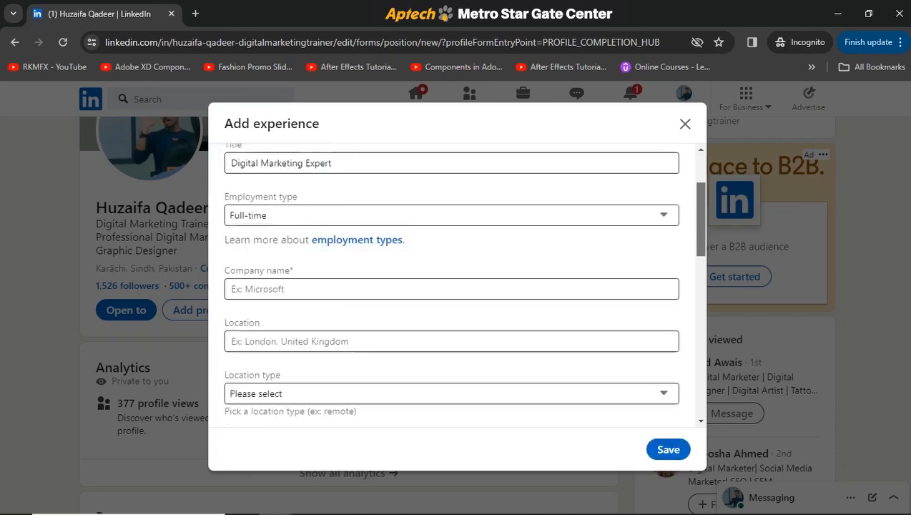
pyautogui.click(451, 279)
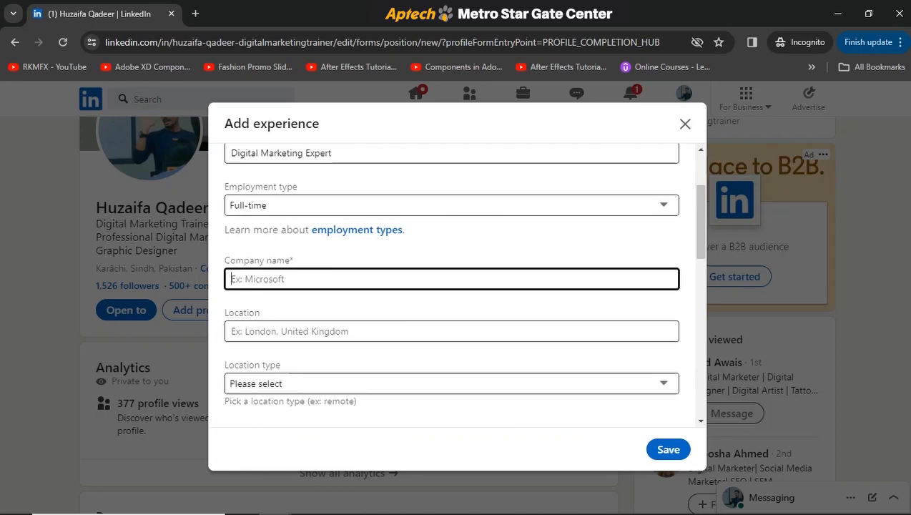
pyautogui.write('aptech')
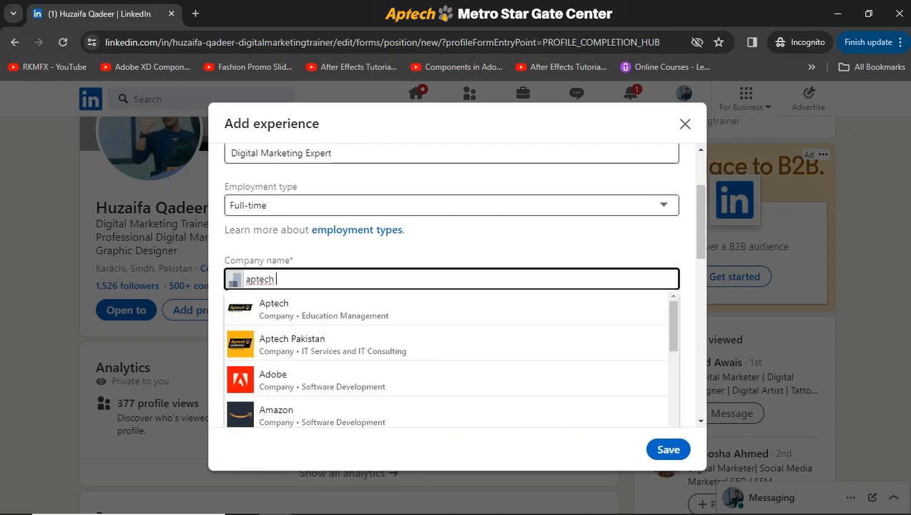
pyautogui.write(' metro')
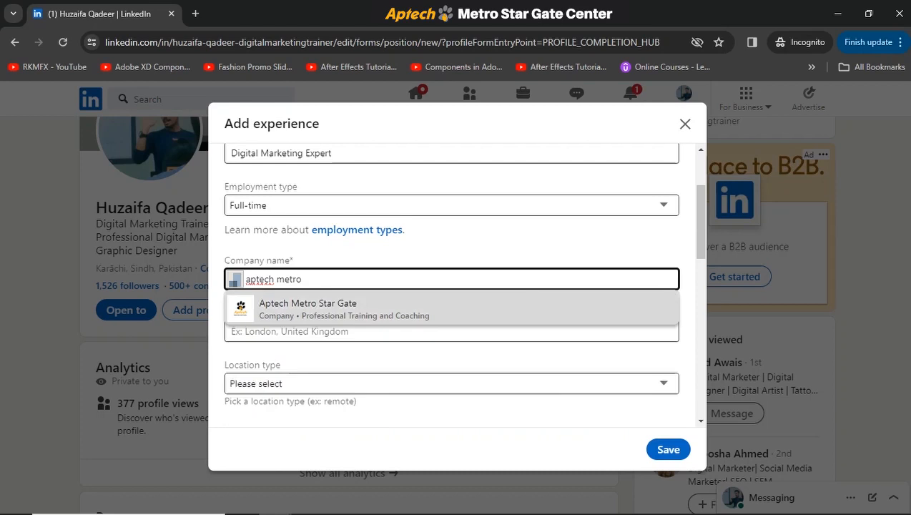
pyautogui.press('Return')
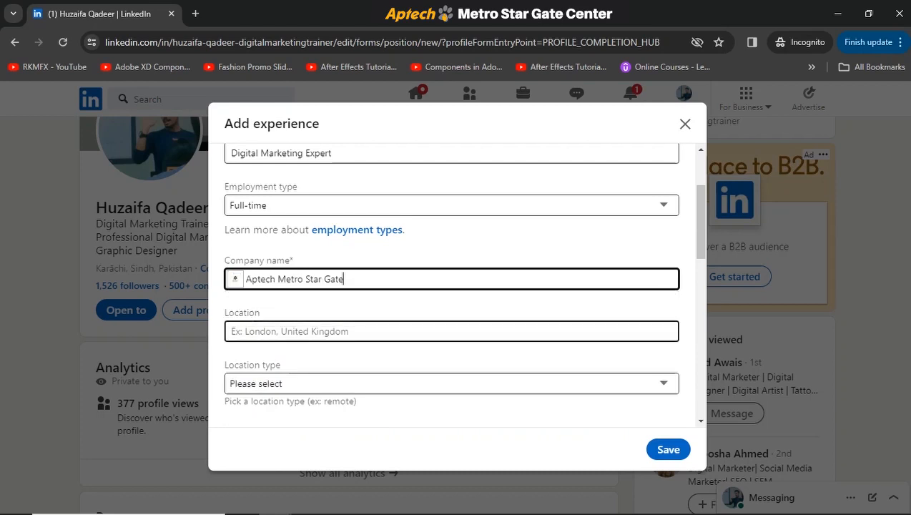
pyautogui.press('Tab')
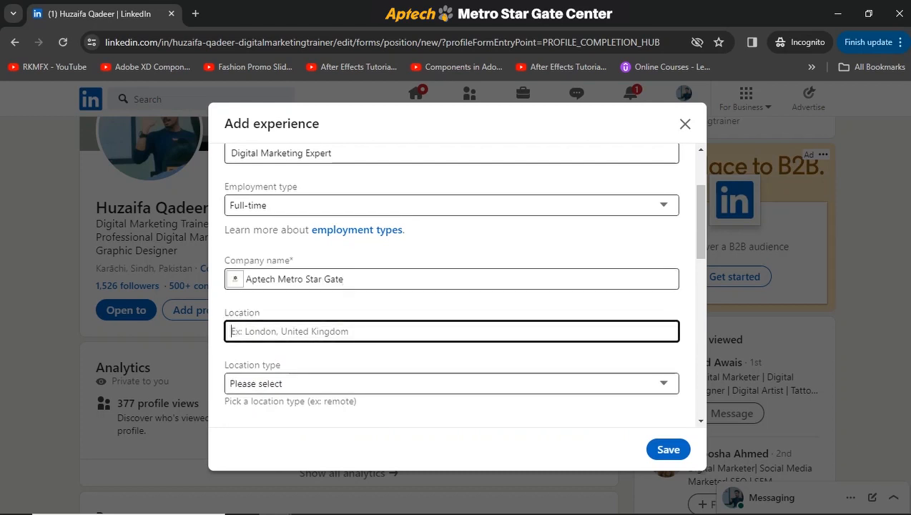
pyautogui.write('karachi')
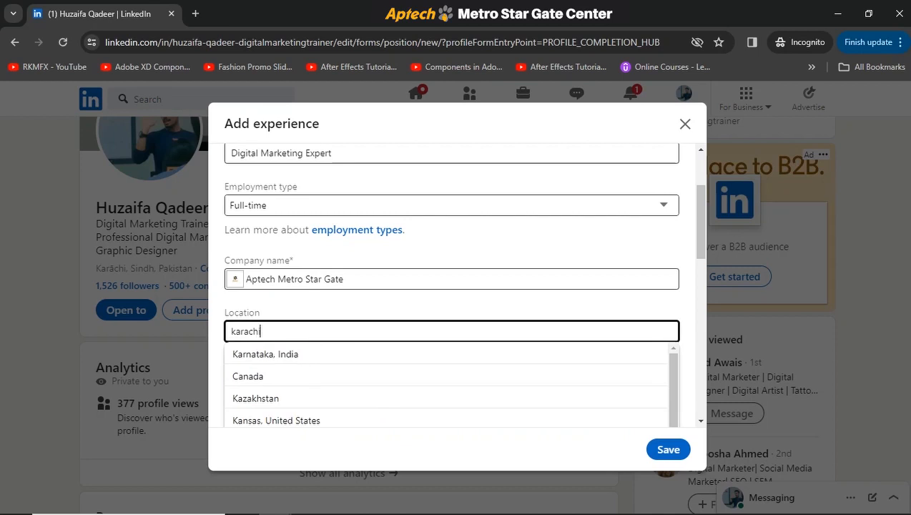
pyautogui.press('Down')
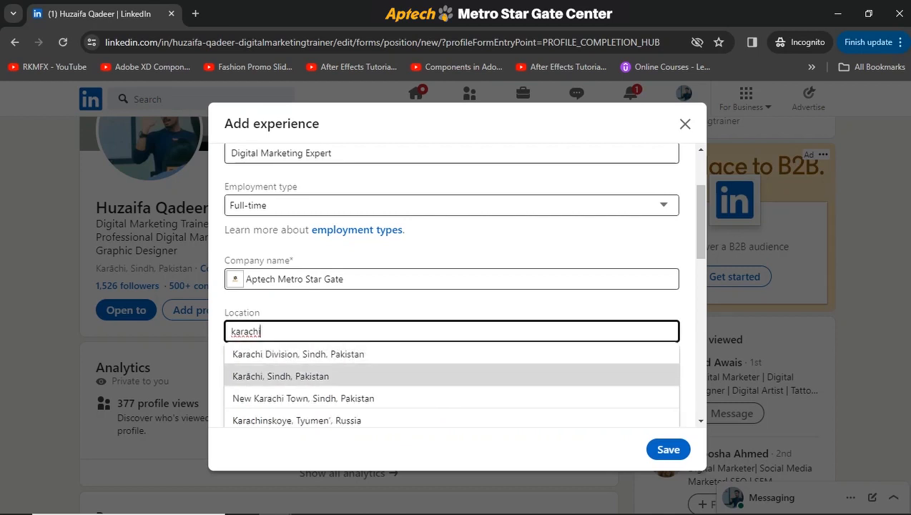
pyautogui.press('Return')
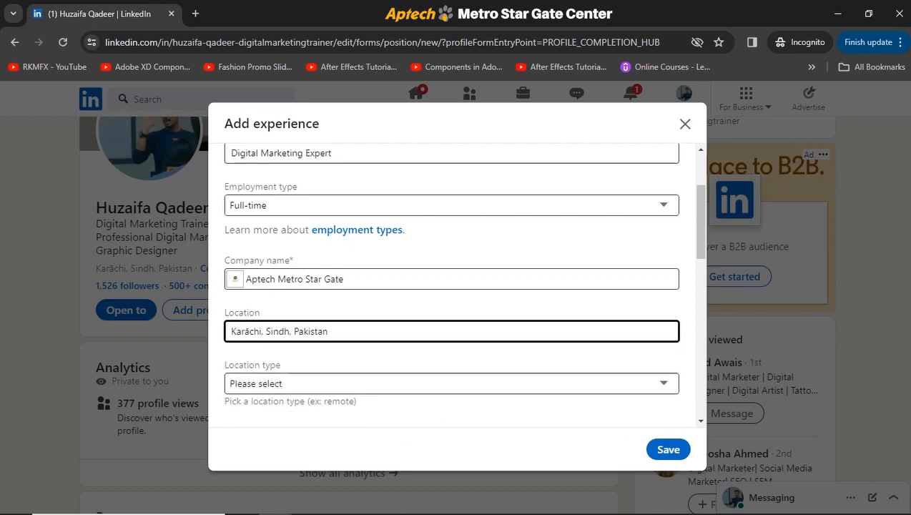
# Step: Set the position's location type to On-site
pyautogui.moveTo(701, 225); pyautogui.dragTo(700, 269)
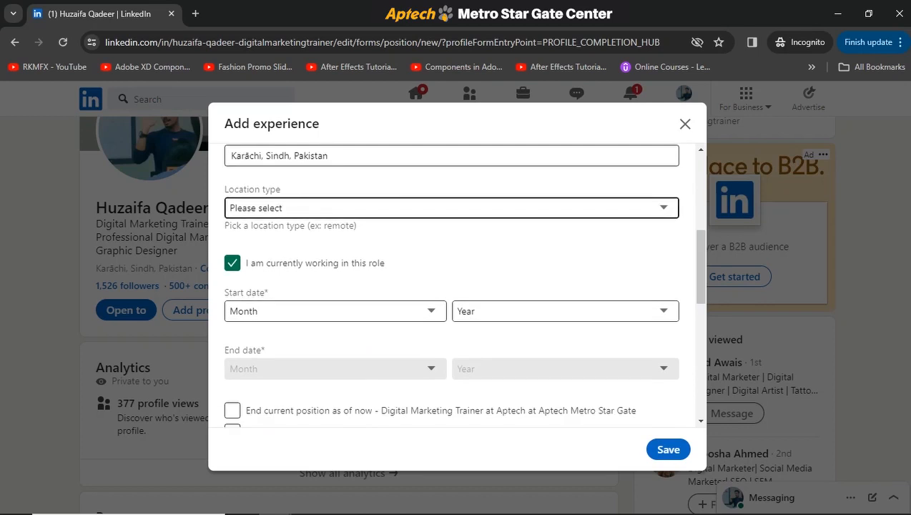
pyautogui.click(451, 208)
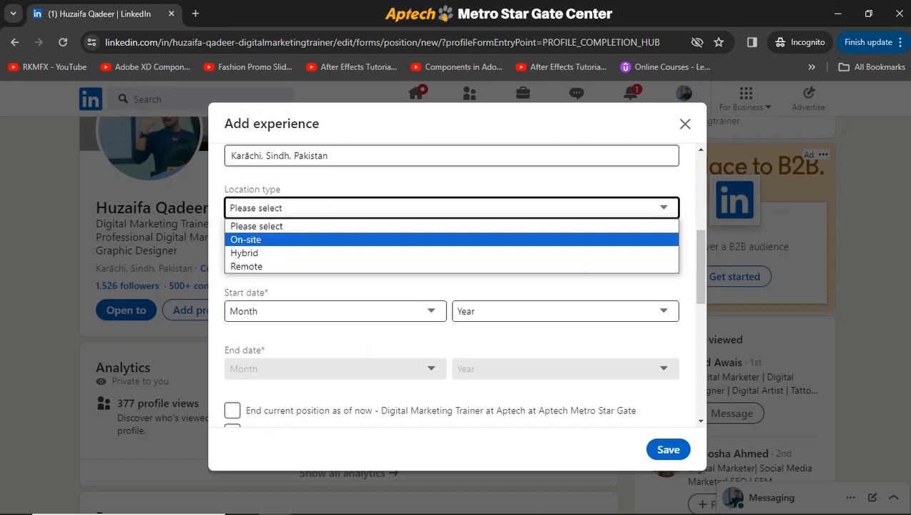
pyautogui.press('Return')
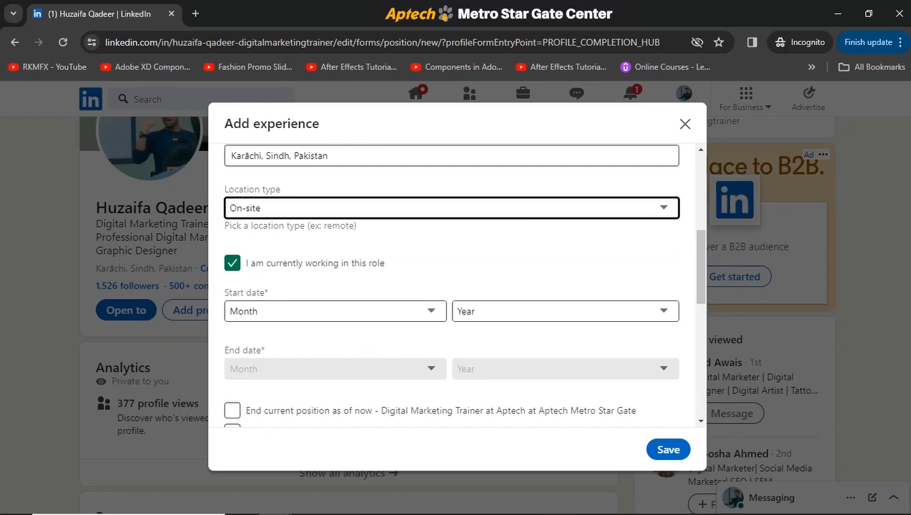
# Step: Look through the remaining experience fields down to Skills and Media, and discard the unsaved position entry
pyautogui.scroll(-2, 458, 286)
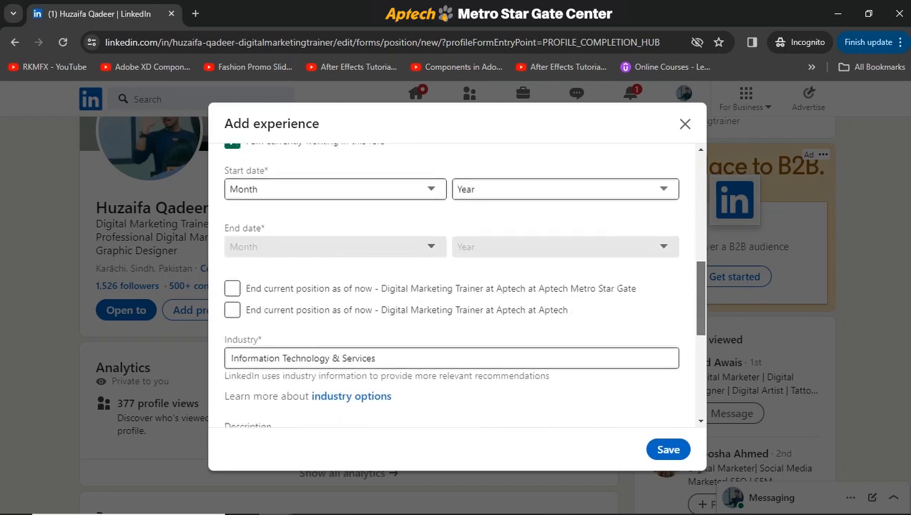
pyautogui.scroll(-5, 457, 286)
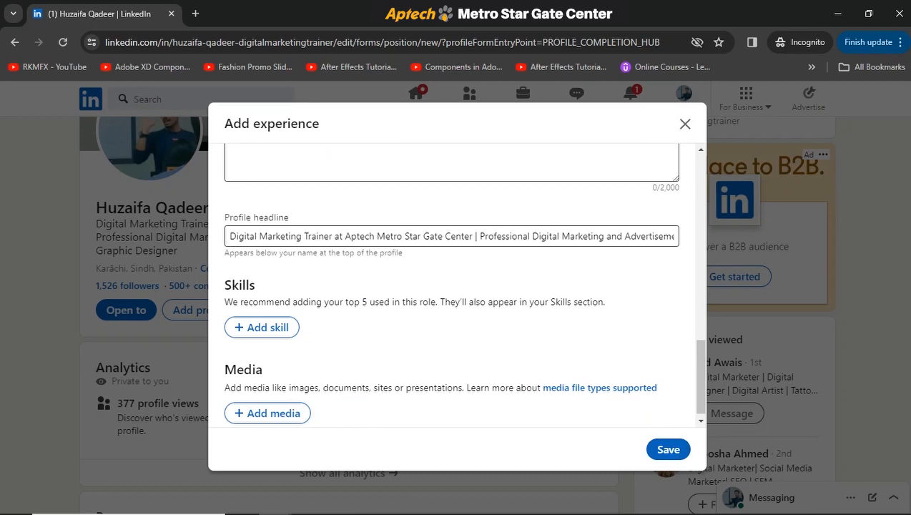
pyautogui.click(685, 124)
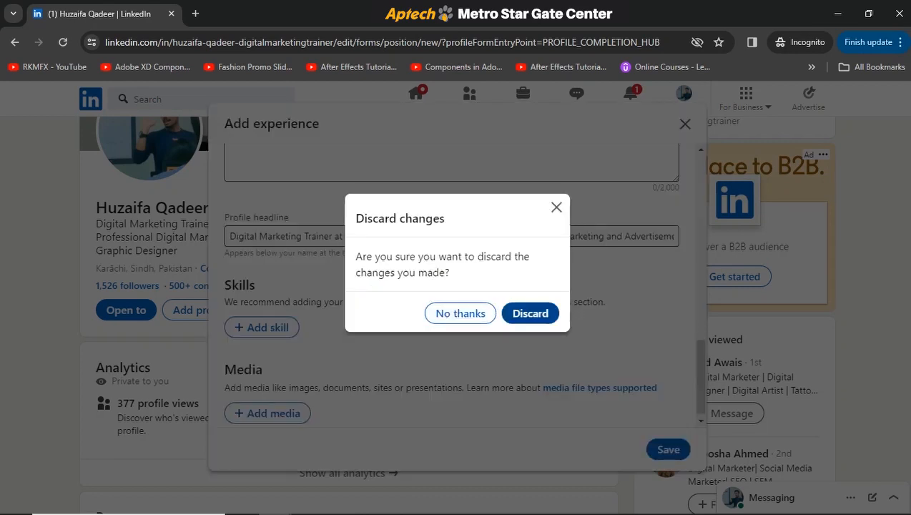
pyautogui.click(530, 313)
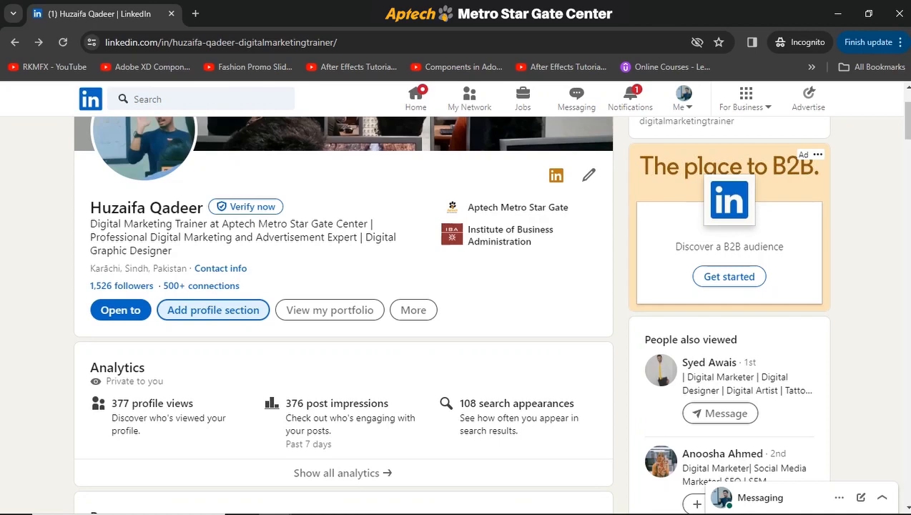
# Step: Start another position entry on the profile with the suggested title "Web Designer"
pyautogui.click(213, 310)
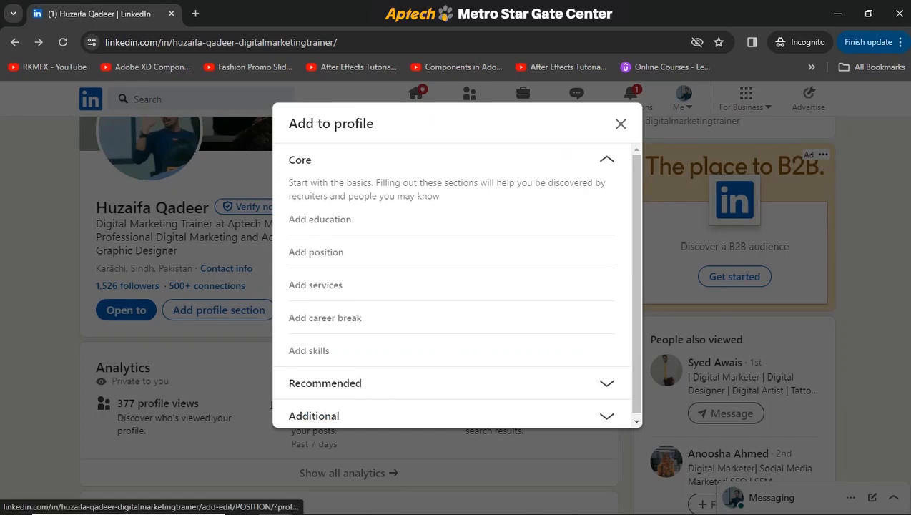
pyautogui.click(316, 252)
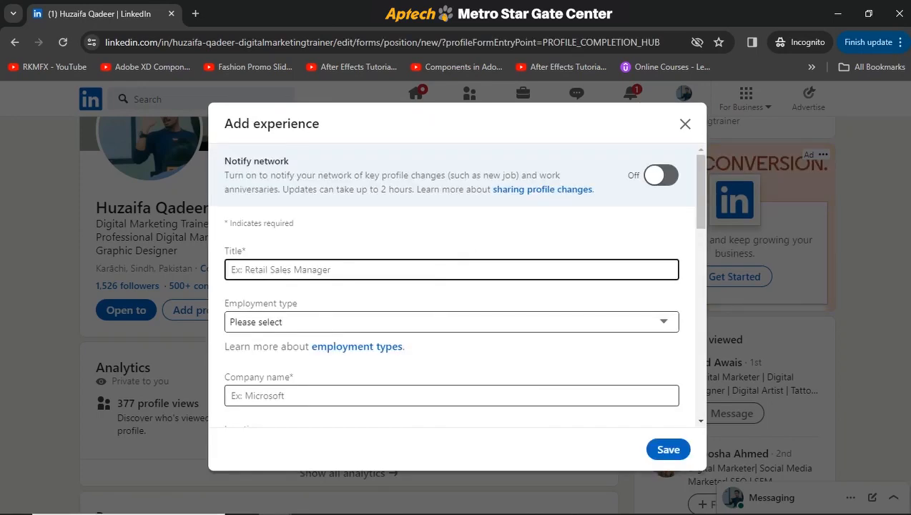
pyautogui.click(321, 269)
pyautogui.click(322, 269)
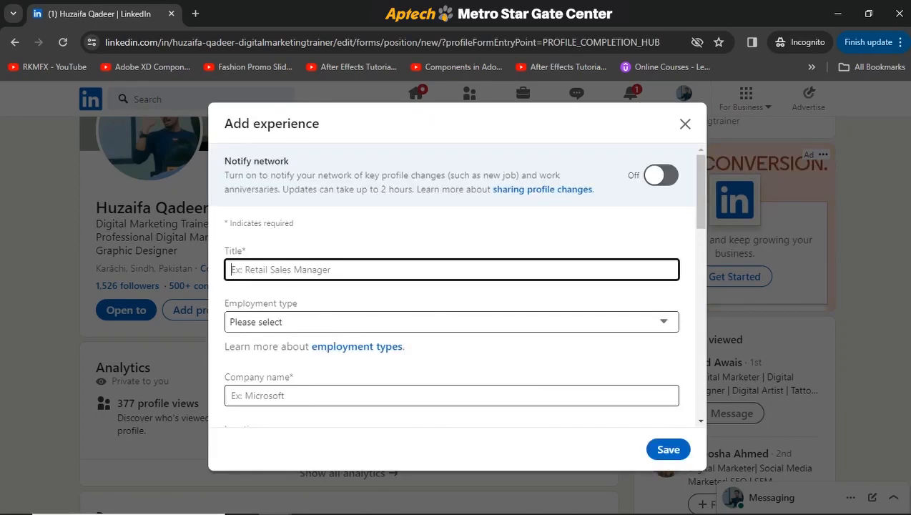
pyautogui.write('Web')
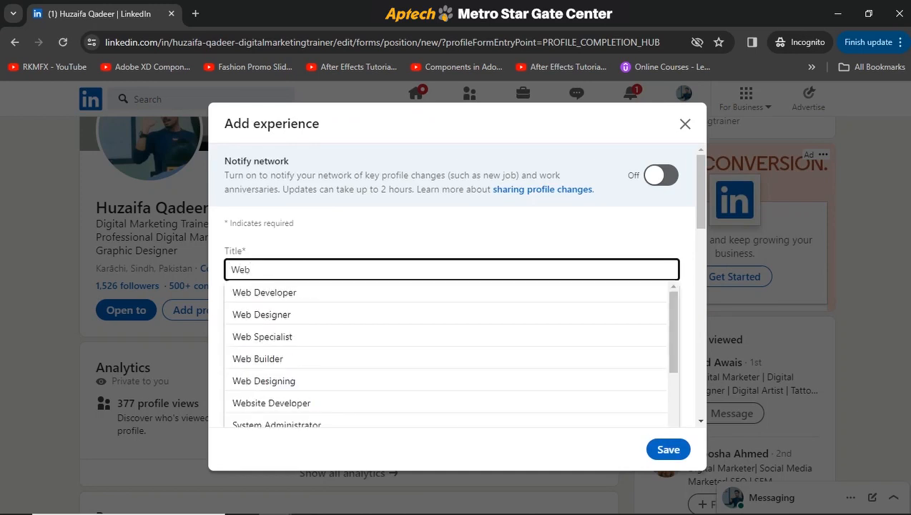
pyautogui.press('Down')
pyautogui.press('Down')
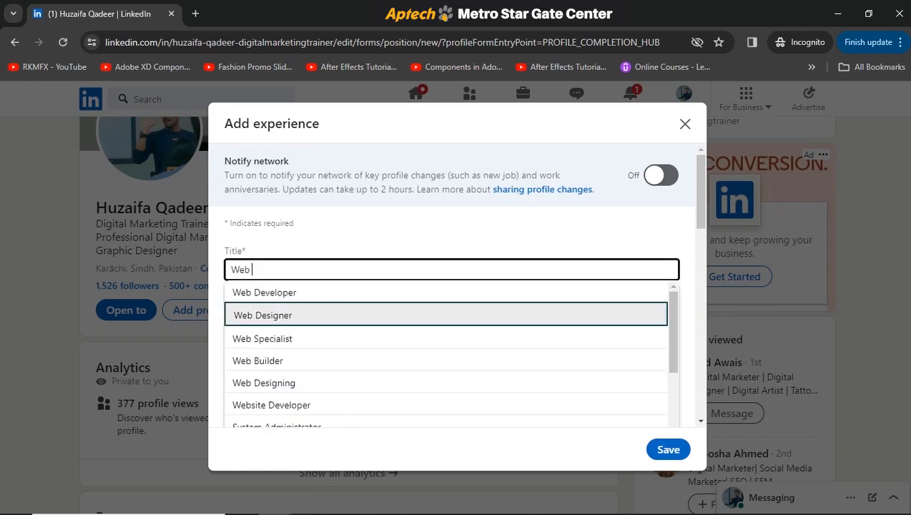
pyautogui.press('Return')
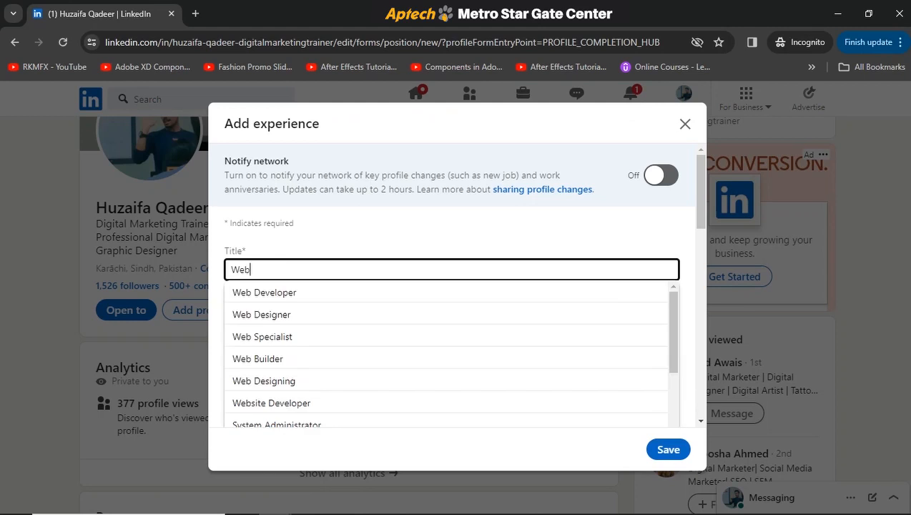
pyautogui.press('Down')
pyautogui.press('Down')
pyautogui.press('Return')
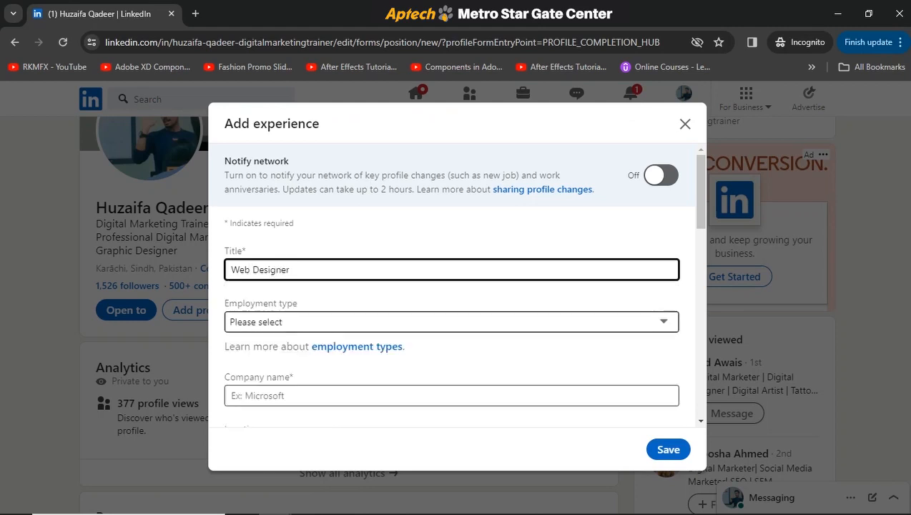
# Step: Set the Web Designer position's employment type to Self-employed
pyautogui.click(451, 322)
pyautogui.press('Down')
pyautogui.press('Down')
pyautogui.press('Down')
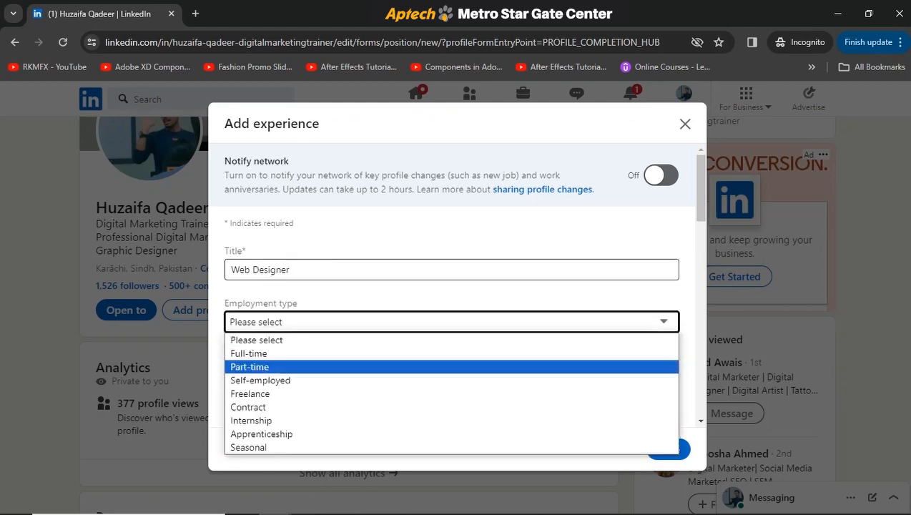
pyautogui.press('Return')
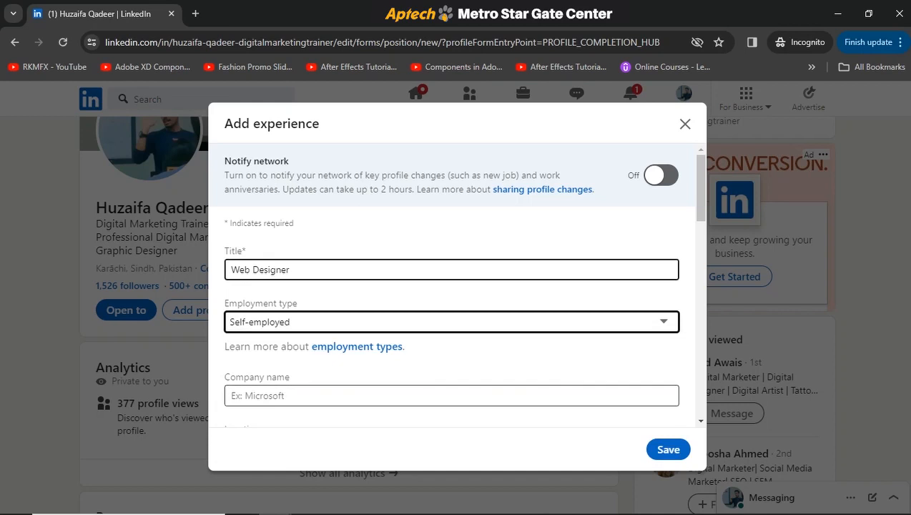
# Step: Enter the profile owner's full name as the Web Designer position's company name
pyautogui.scroll(-2, 451, 322)
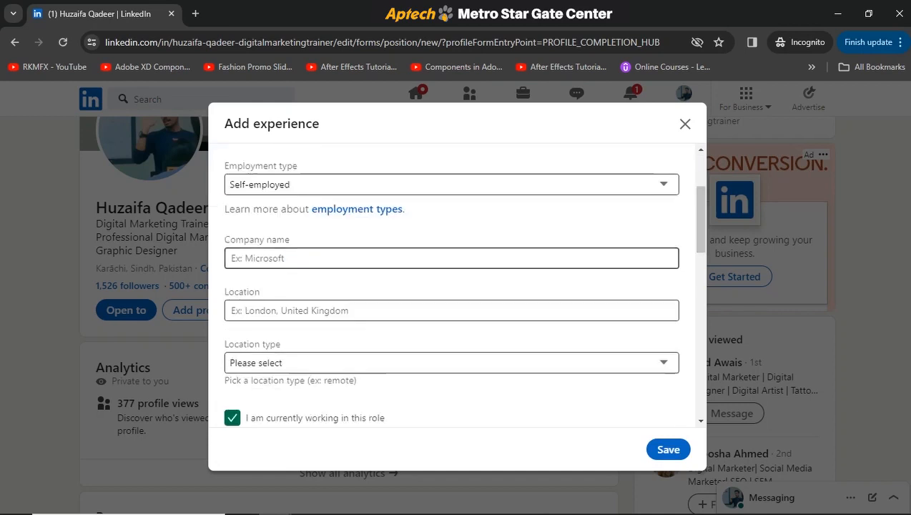
pyautogui.click(451, 258)
pyautogui.write('Hu')
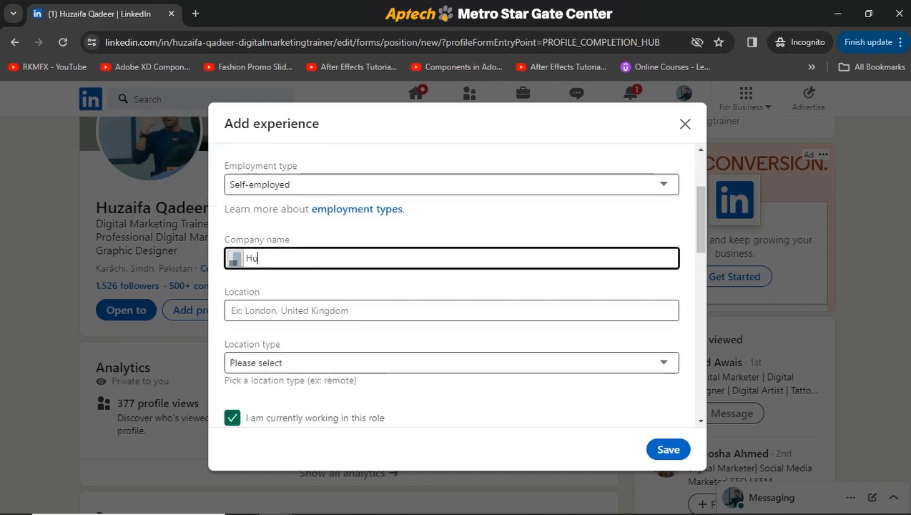
pyautogui.write('zaifa Qadeer')
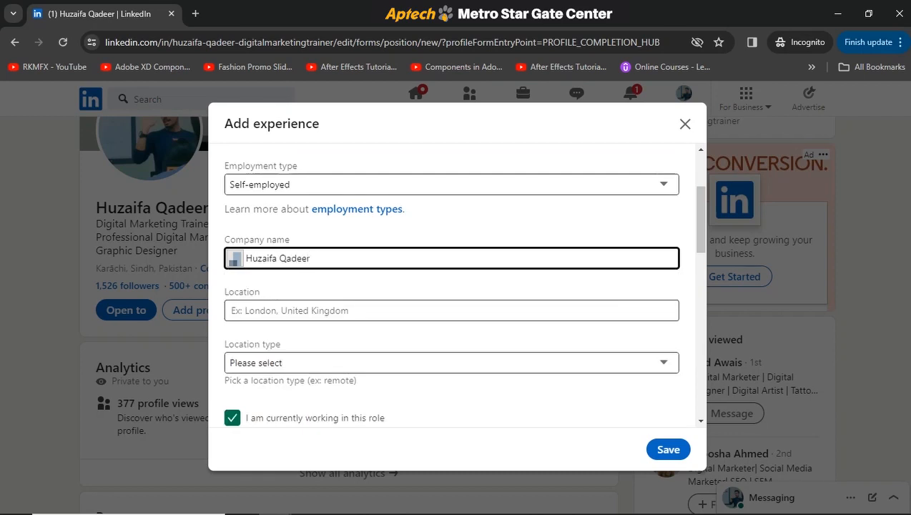
# Step: Set the Web Designer position's location type to Remote, and close the experience form without saving
pyautogui.click(451, 310)
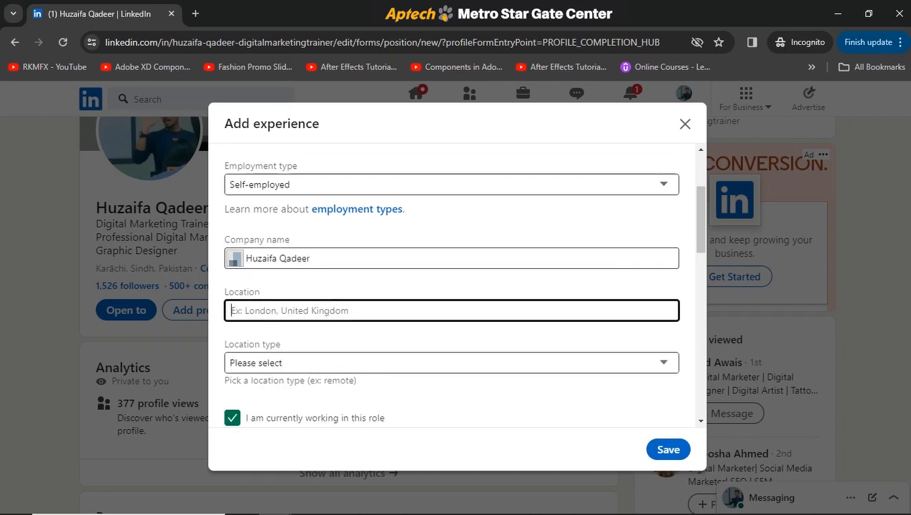
pyautogui.click(451, 363)
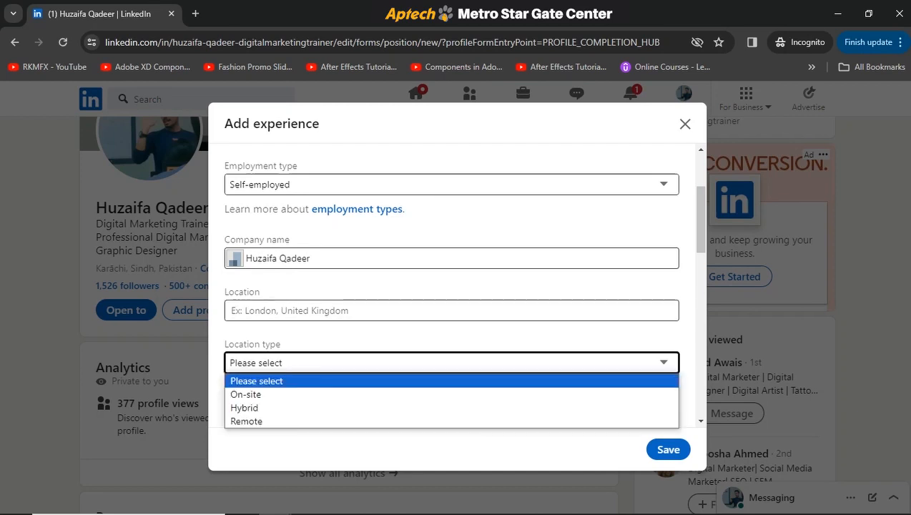
pyautogui.press('Down')
pyautogui.press('Down')
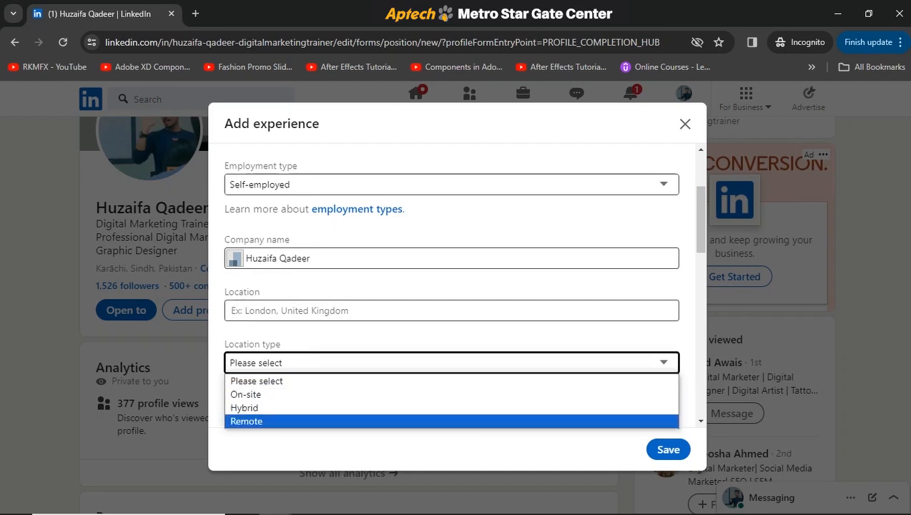
pyautogui.press('Return')
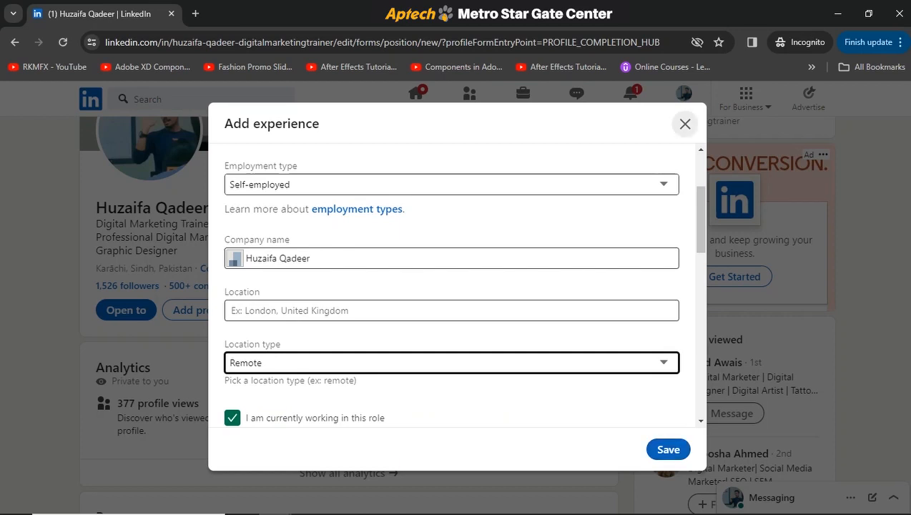
pyautogui.click(685, 124)
# Step: Switch to the Notepad checklist and highlight the end of the "Add Skills" item
pyautogui.click(569, 501)
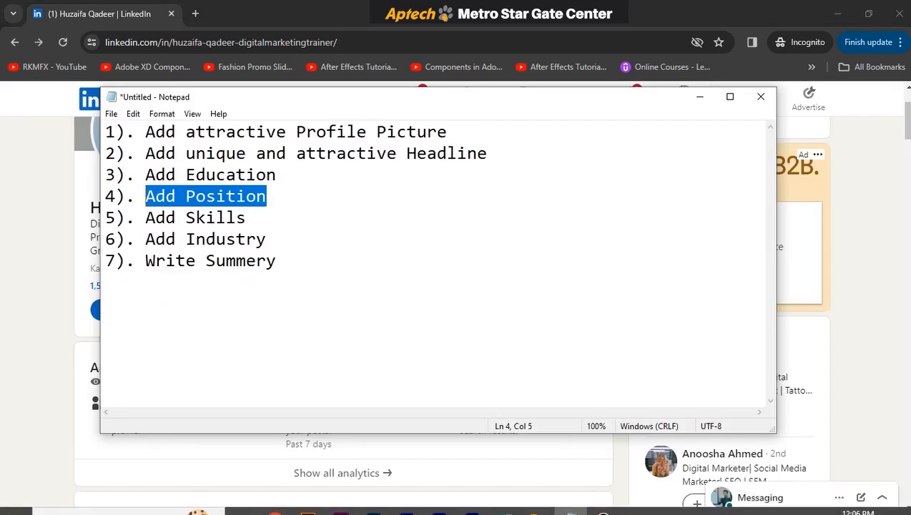
pyautogui.click(237, 218)
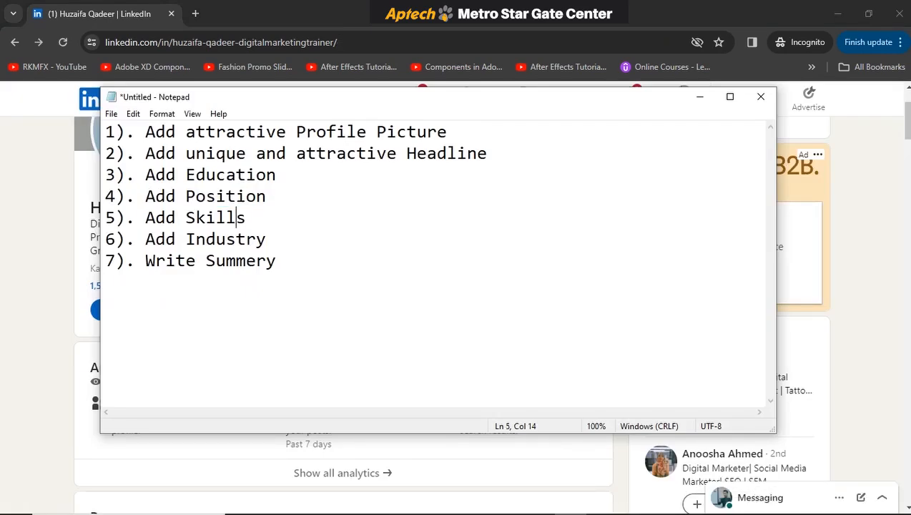
pyautogui.press('Right')
pyautogui.hotkey('shift', 'Left')
pyautogui.hotkey('shift', 'Left')
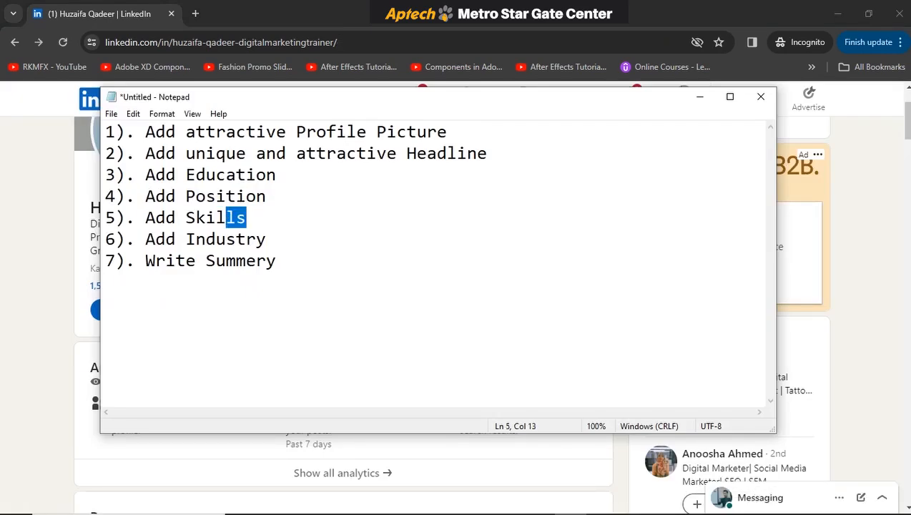
# Step: Highlight the "Add Industry" checklist item and place the text cursor at the end of "Write Summery"
pyautogui.press('Down')
pyautogui.press('End')
pyautogui.hotkey('shift', 'Left')
pyautogui.hotkey('shift', 'Left')
pyautogui.hotkey('shift', 'Left')
pyautogui.hotkey('shift', 'Left')
pyautogui.hotkey('shift', 'Left')
pyautogui.hotkey('shift', 'Left')
pyautogui.hotkey('shift', 'Left')
pyautogui.hotkey('shift', 'Left')
pyautogui.hotkey('shift', 'Left')
pyautogui.hotkey('shift', 'Left')
pyautogui.hotkey('shift', 'Left')
pyautogui.hotkey('shift', 'Left')
pyautogui.hotkey('shift', 'Left')
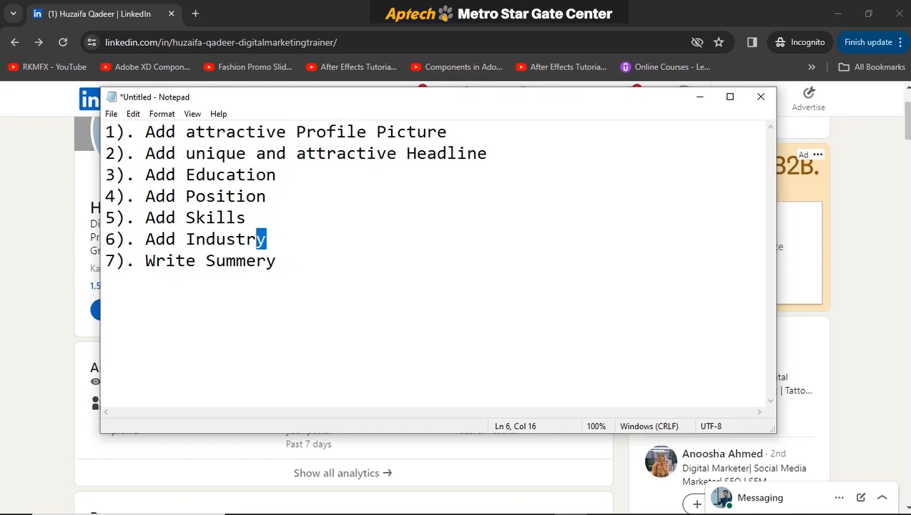
pyautogui.hotkey('shift', 'Right')
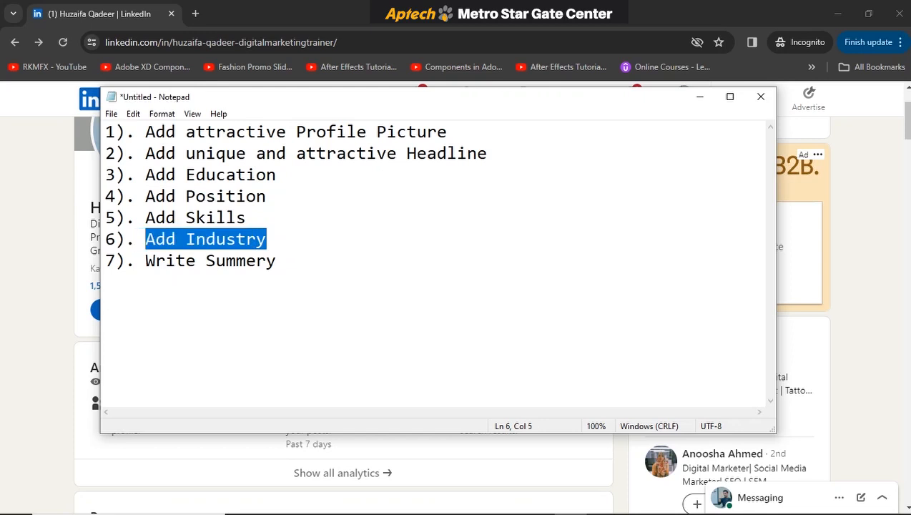
pyautogui.click(276, 261)
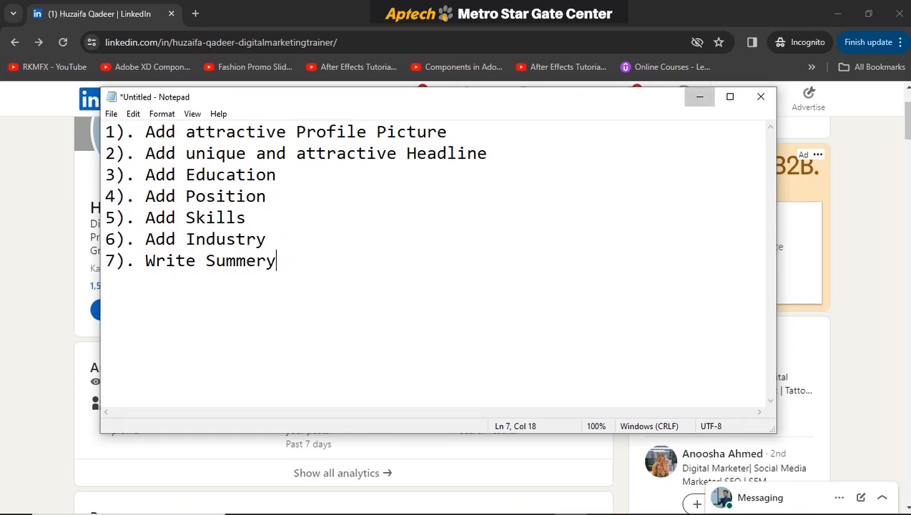
# Step: Return to the LinkedIn profile and examine it from the highlighted headline through Featured and Activity down to About
pyautogui.click(699, 96)
pyautogui.scroll(2, 343, 314)
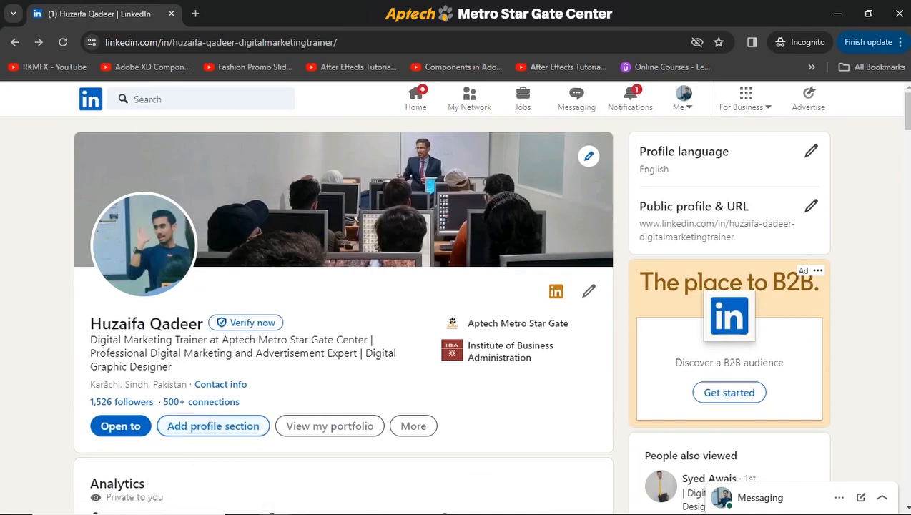
pyautogui.moveTo(173, 366); pyautogui.dragTo(90, 339)
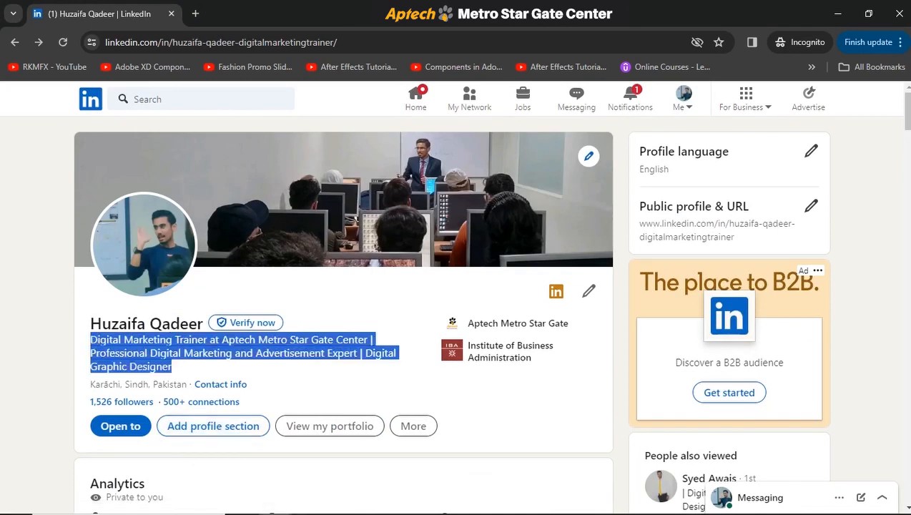
pyautogui.scroll(-8, 343, 314)
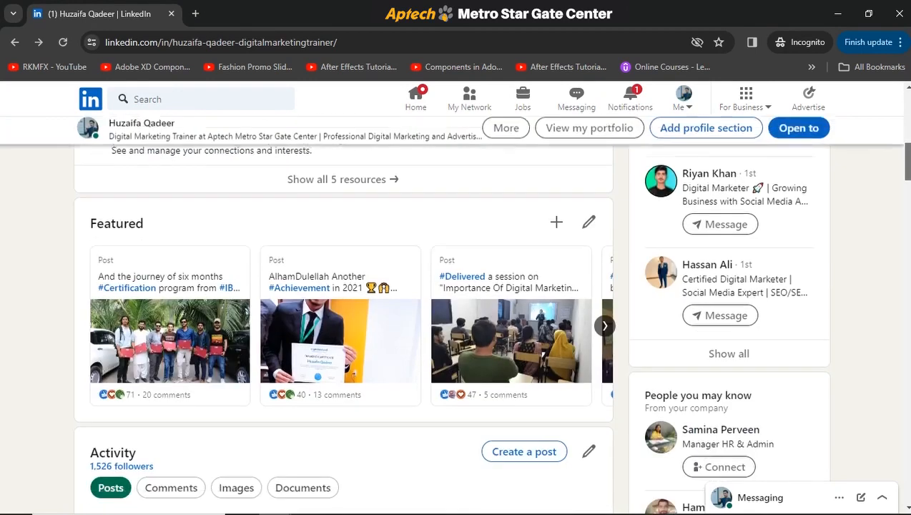
pyautogui.scroll(1, 343, 314)
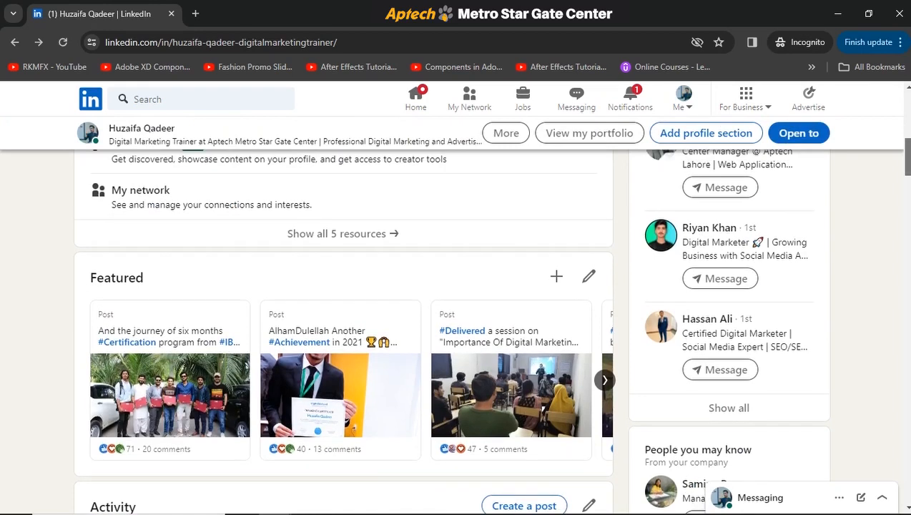
pyautogui.scroll(-5, 343, 315)
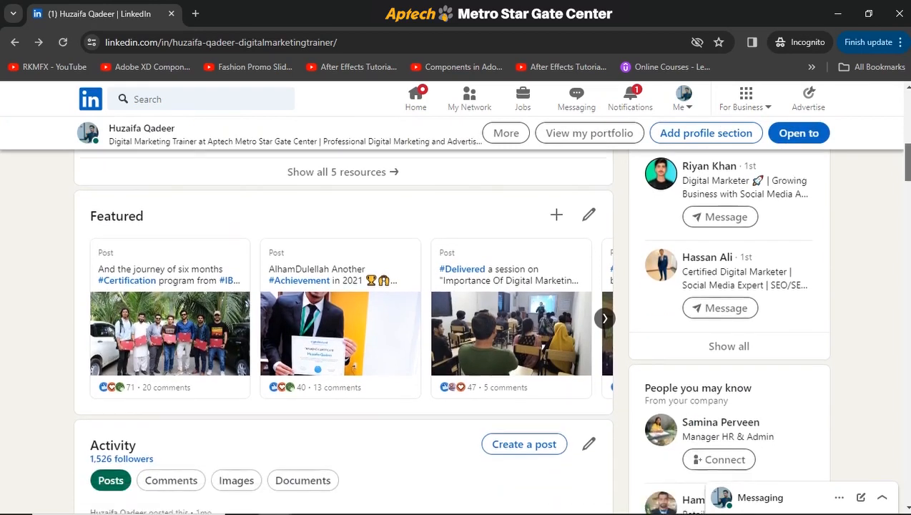
pyautogui.scroll(-5, 343, 315)
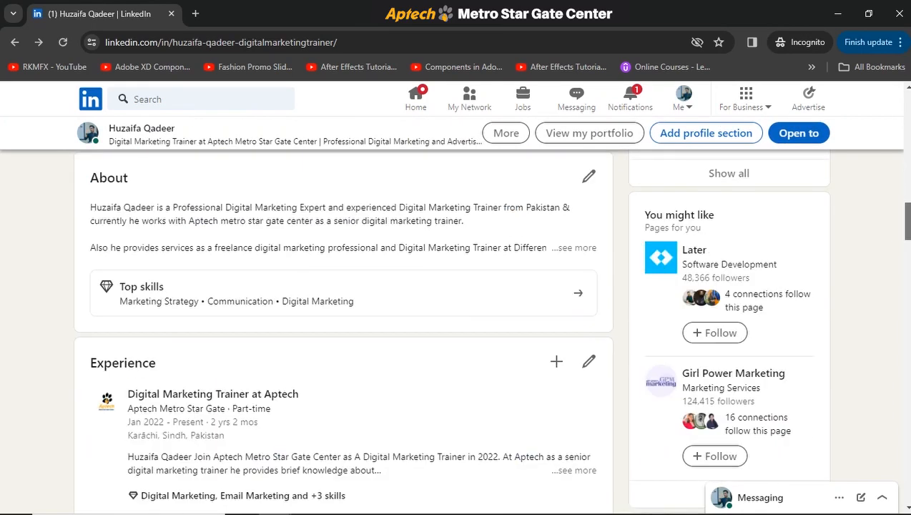
pyautogui.scroll(2, 343, 314)
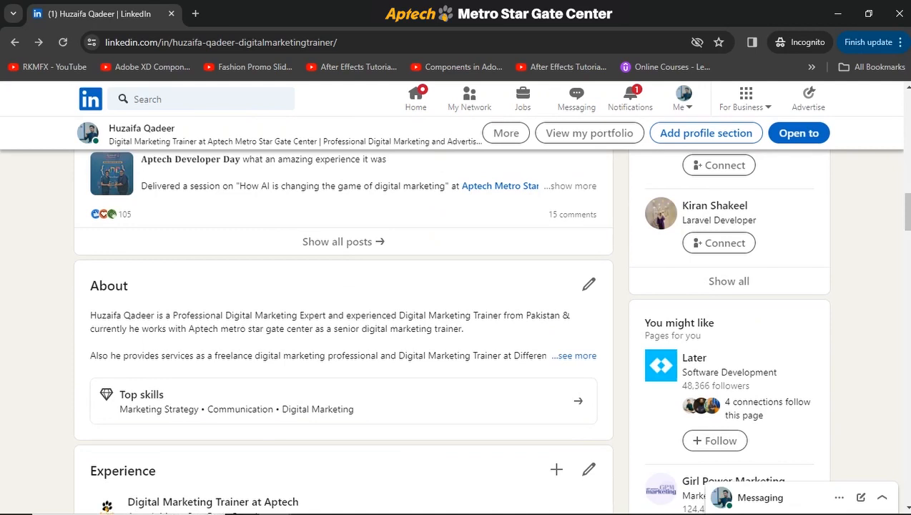
# Step: Expand the full About text on the profile and read through the summary
pyautogui.click(576, 356)
pyautogui.scroll(-1, 575, 355)
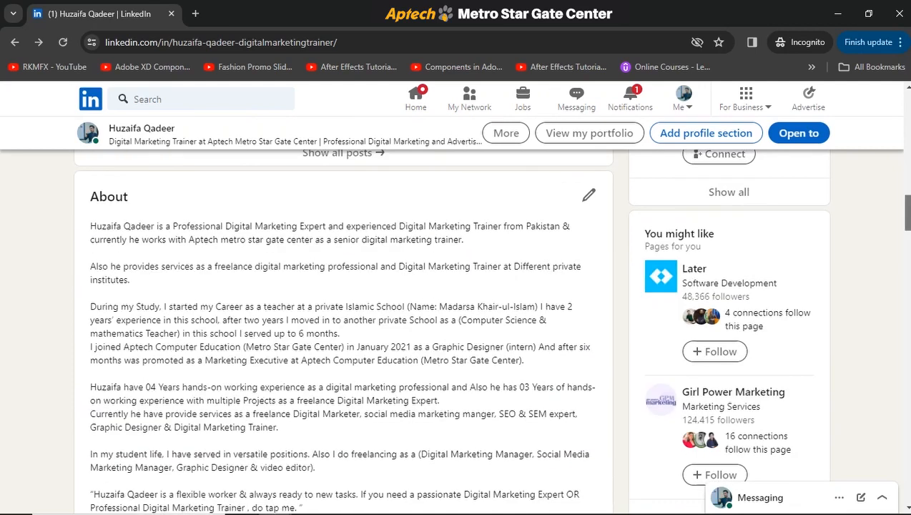
pyautogui.scroll(-2, 343, 329)
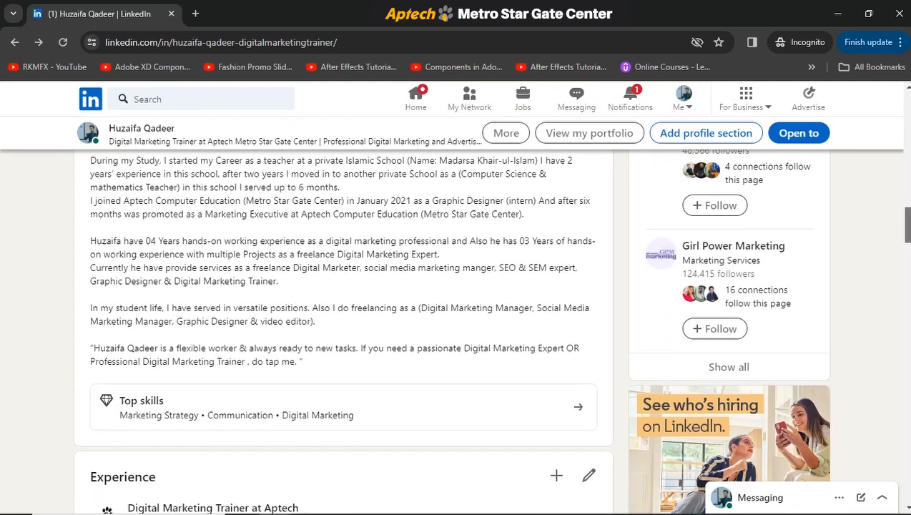
pyautogui.scroll(1, 343, 329)
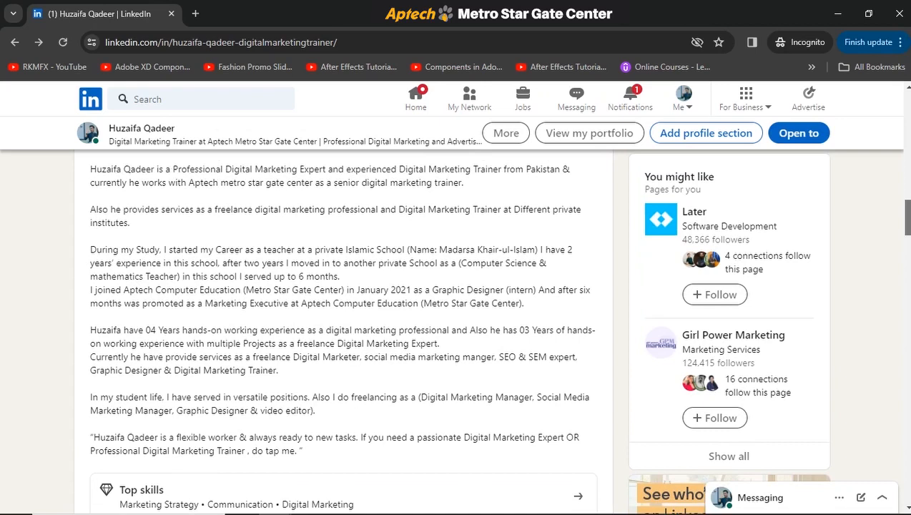
pyautogui.scroll(1, 497, 331)
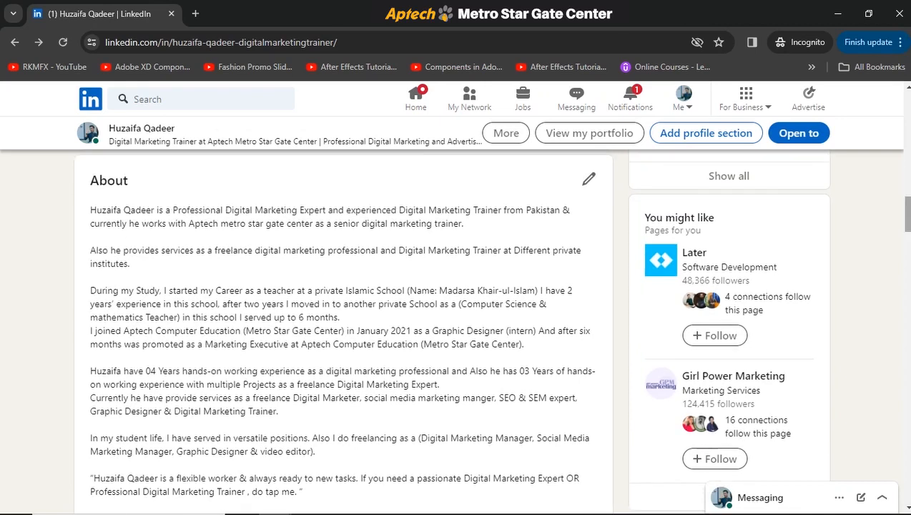
# Step: Look through the profile's Experience, Education, and Licenses & certifications sections
pyautogui.scroll(-5, 450, 331)
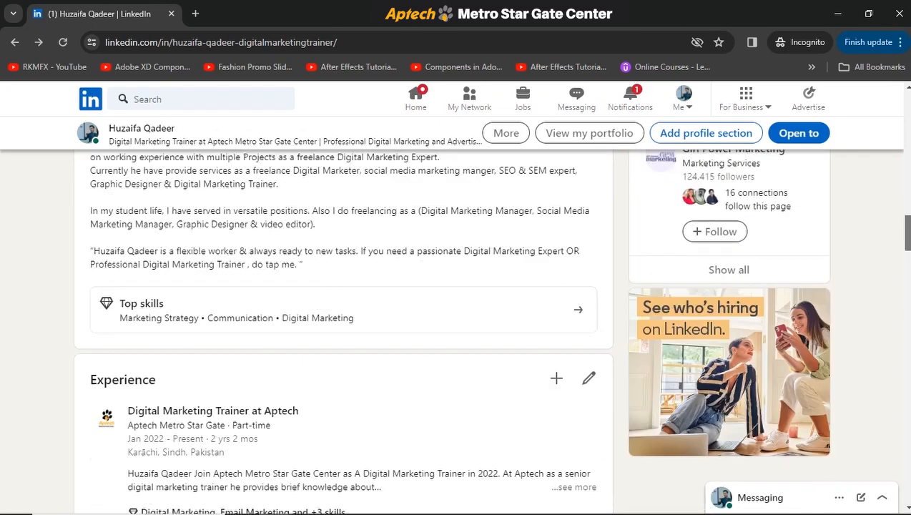
pyautogui.scroll(-1, 450, 330)
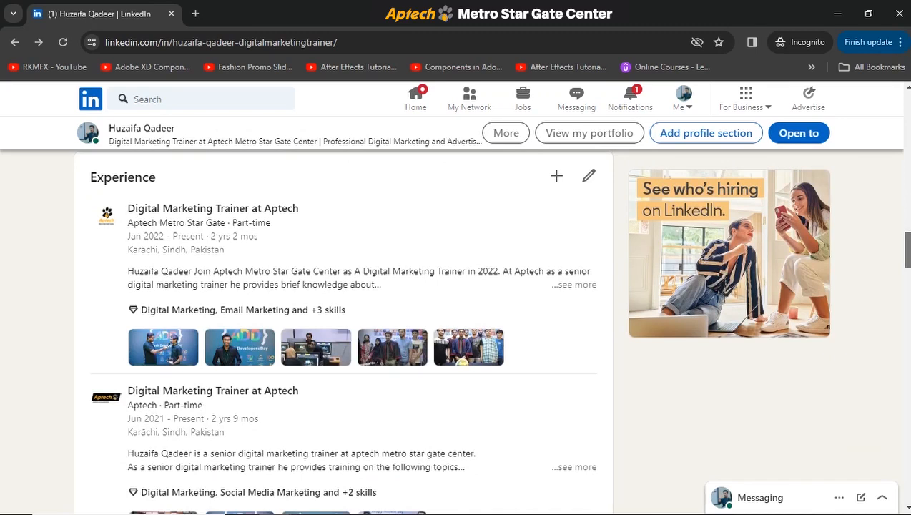
pyautogui.scroll(-1, 341, 331)
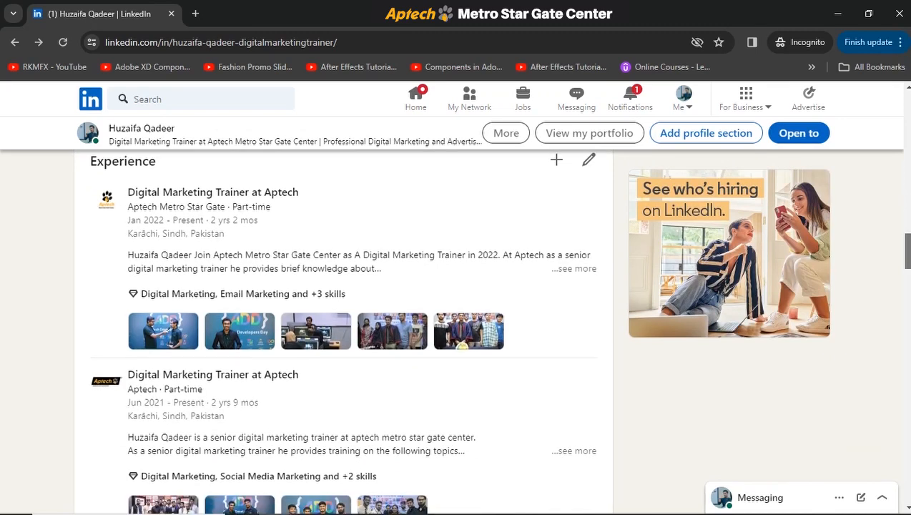
pyautogui.scroll(-10, 343, 333)
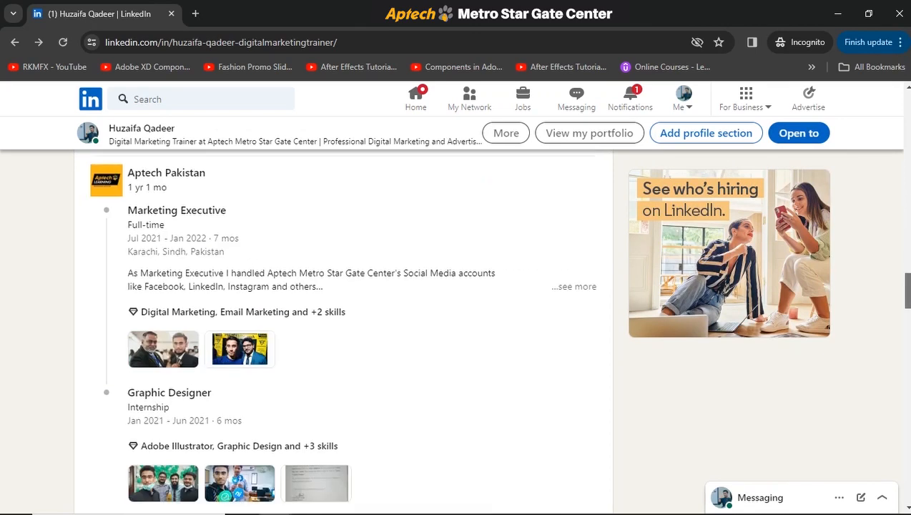
pyautogui.scroll(-1, 343, 332)
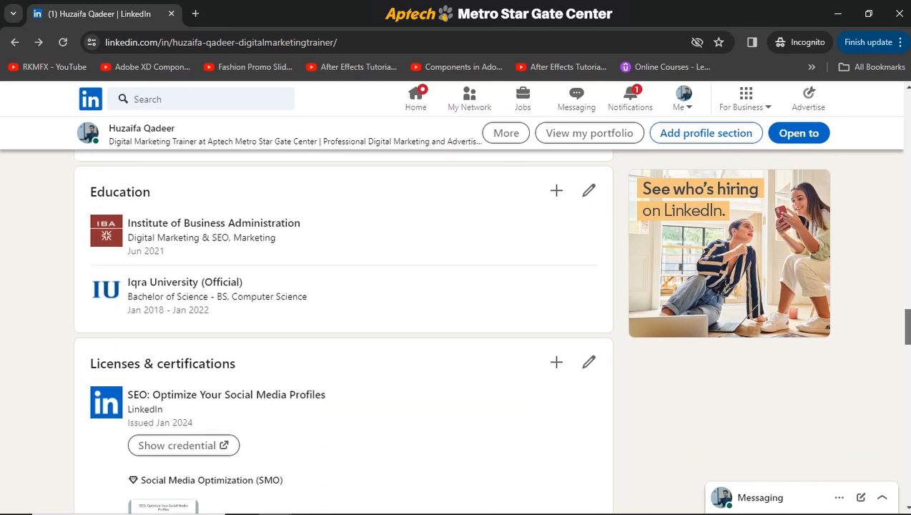
pyautogui.scroll(-3, 343, 332)
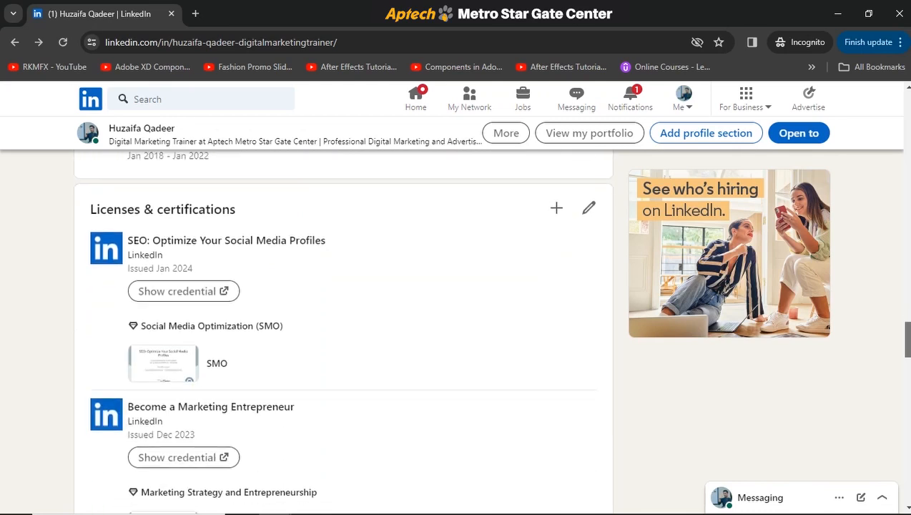
# Step: Examine the Skills section and the suggestions in its Add skill form, and close the form without adding a skill
pyautogui.scroll(-7, 343, 333)
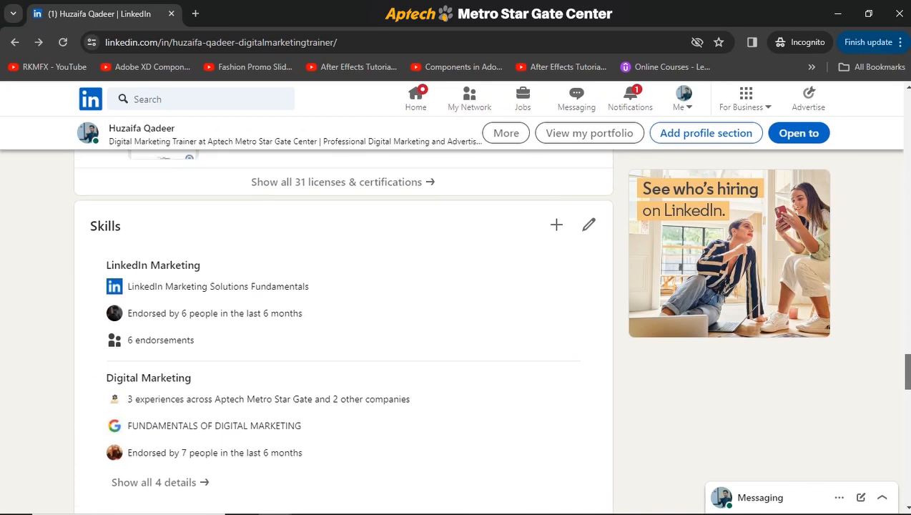
pyautogui.scroll(-1, 343, 333)
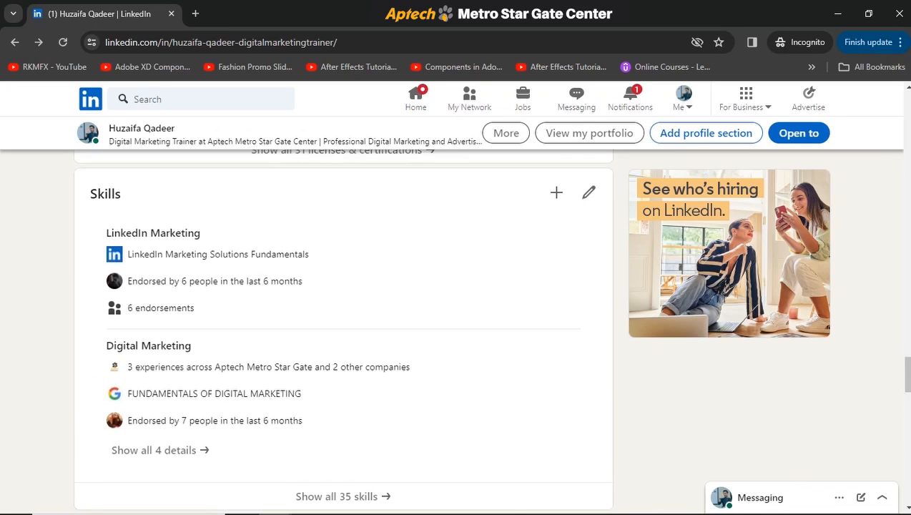
pyautogui.click(556, 193)
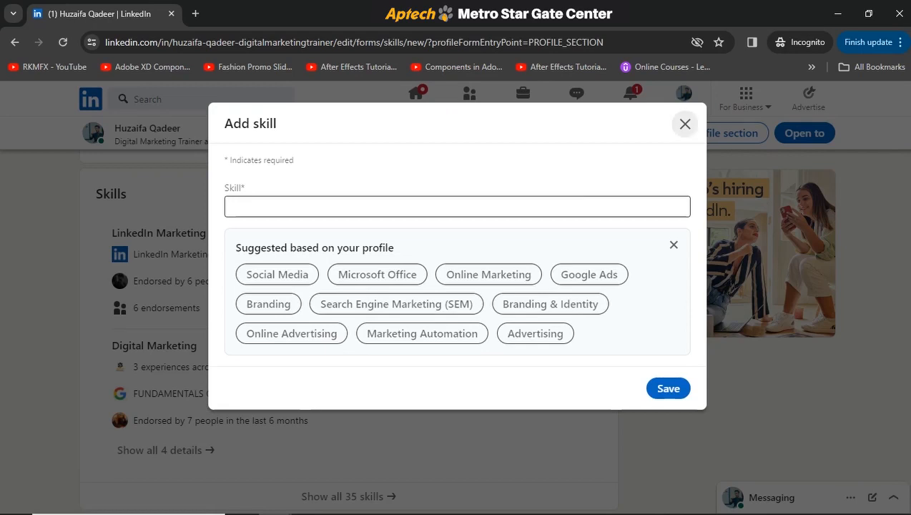
pyautogui.click(685, 124)
# Step: Look through Recommendations, Honors & awards, and Interests, and return to the profile header with the headline deselected
pyautogui.scroll(-7, 343, 329)
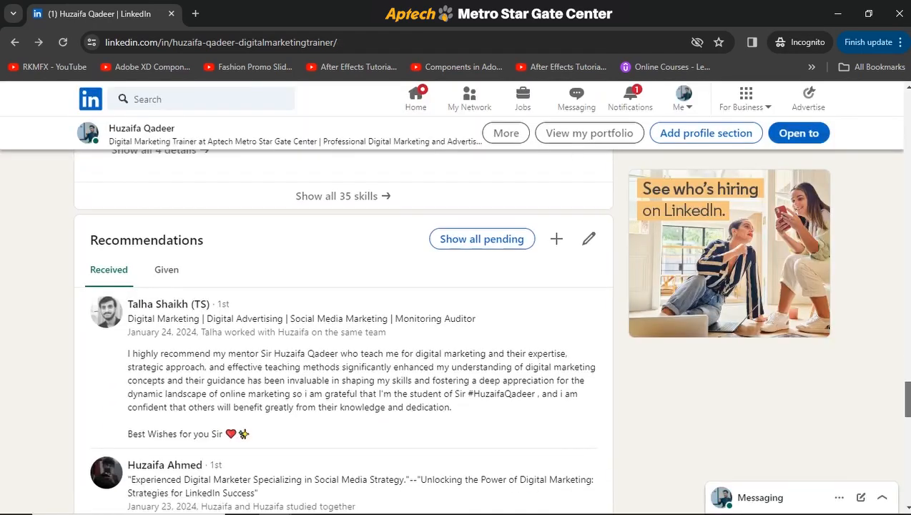
pyautogui.scroll(-5, 343, 329)
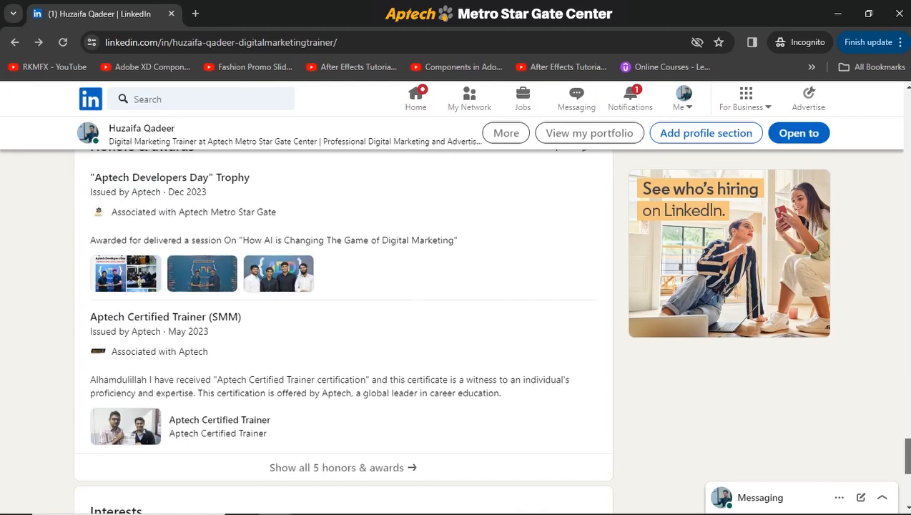
pyautogui.scroll(2, 343, 329)
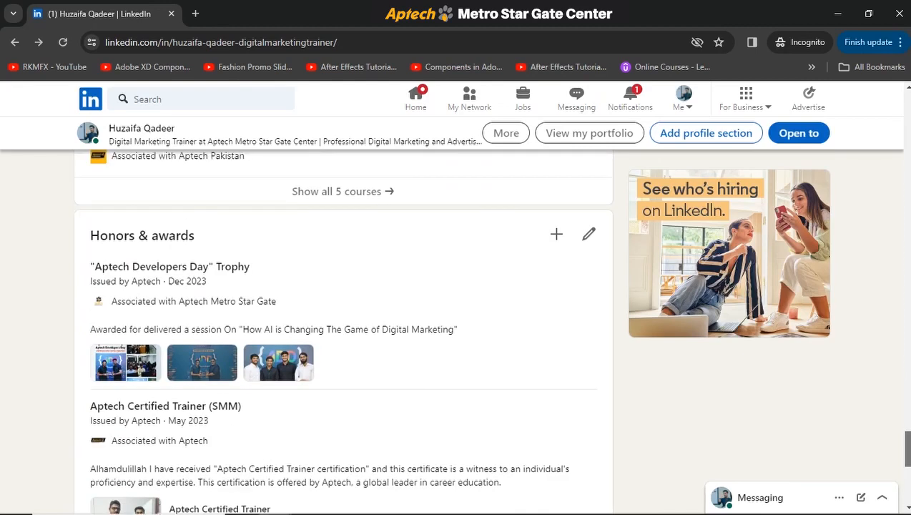
pyautogui.scroll(-5, 343, 329)
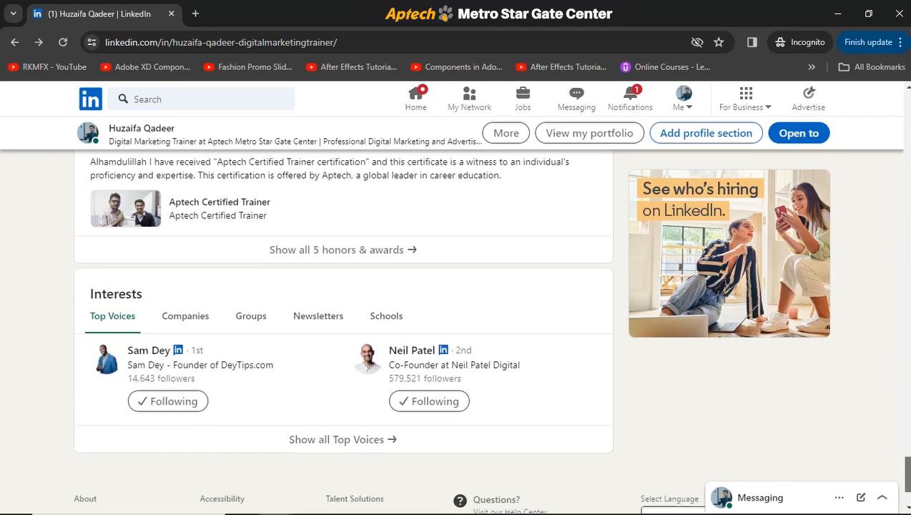
pyautogui.scroll(8, 343, 329)
pyautogui.scroll(15, 343, 329)
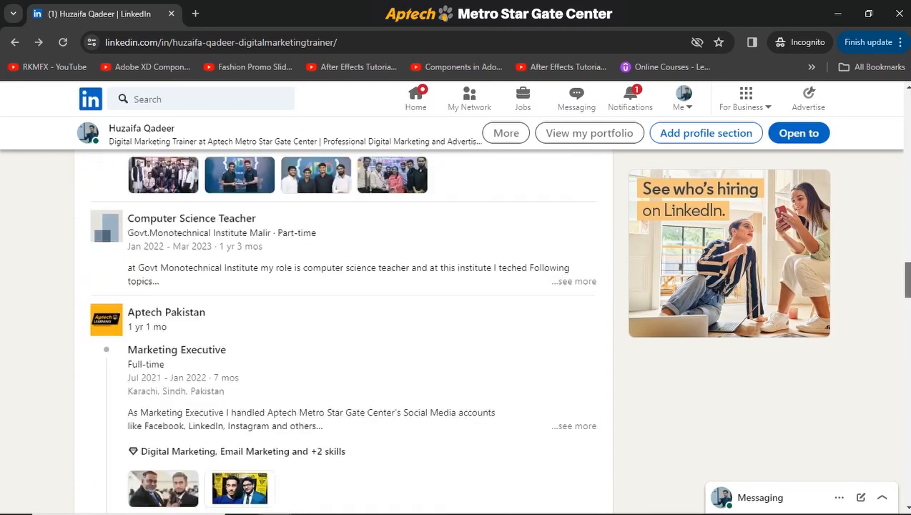
pyautogui.scroll(5, 343, 329)
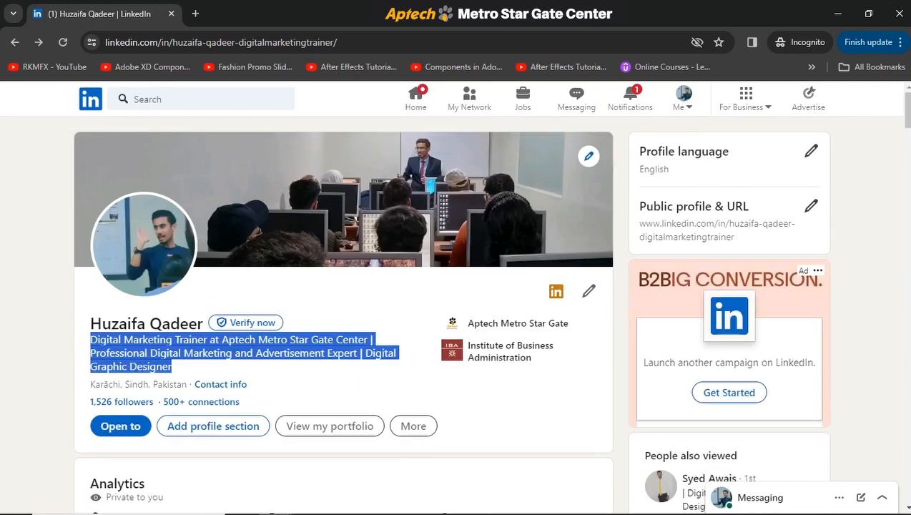
pyautogui.click(330, 379)
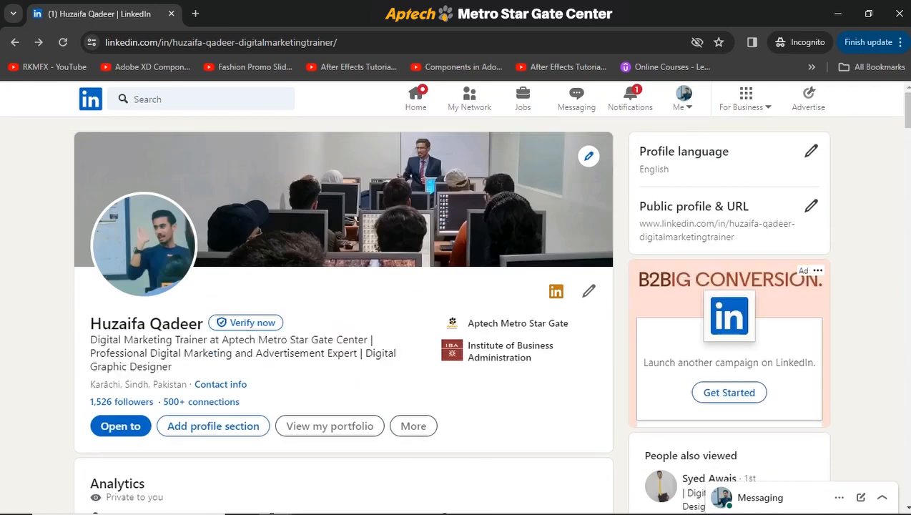